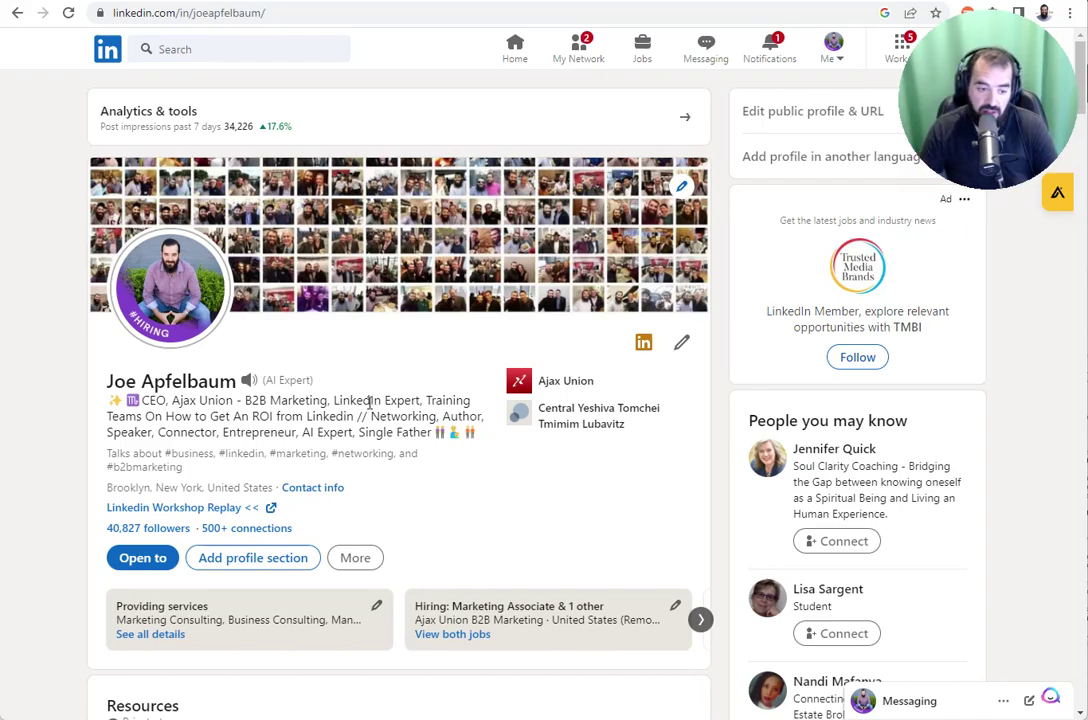
- Open the ChatGPT coding-interview post from Activity and scroll down to its comments
{"action": "scroll", "coordinate": [370, 402], "scroll_direction": "down", "scroll_amount": 7}
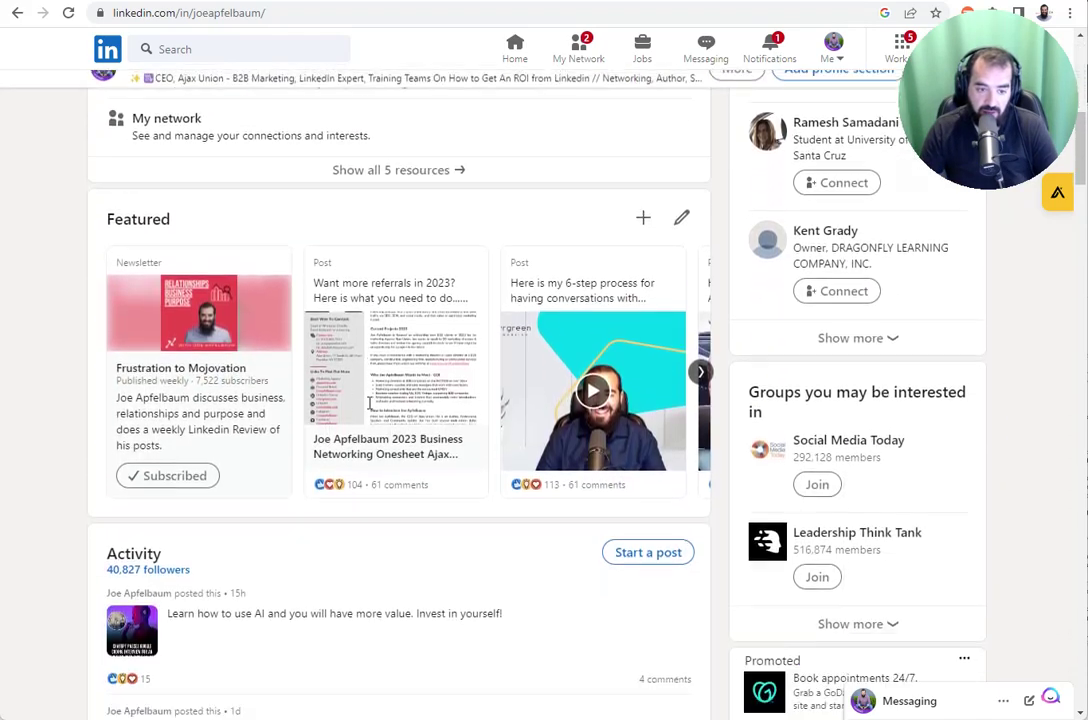
{"action": "scroll", "coordinate": [370, 402], "scroll_direction": "down", "scroll_amount": 6}
{"action": "scroll", "coordinate": [345, 404], "scroll_direction": "up", "scroll_amount": 4}
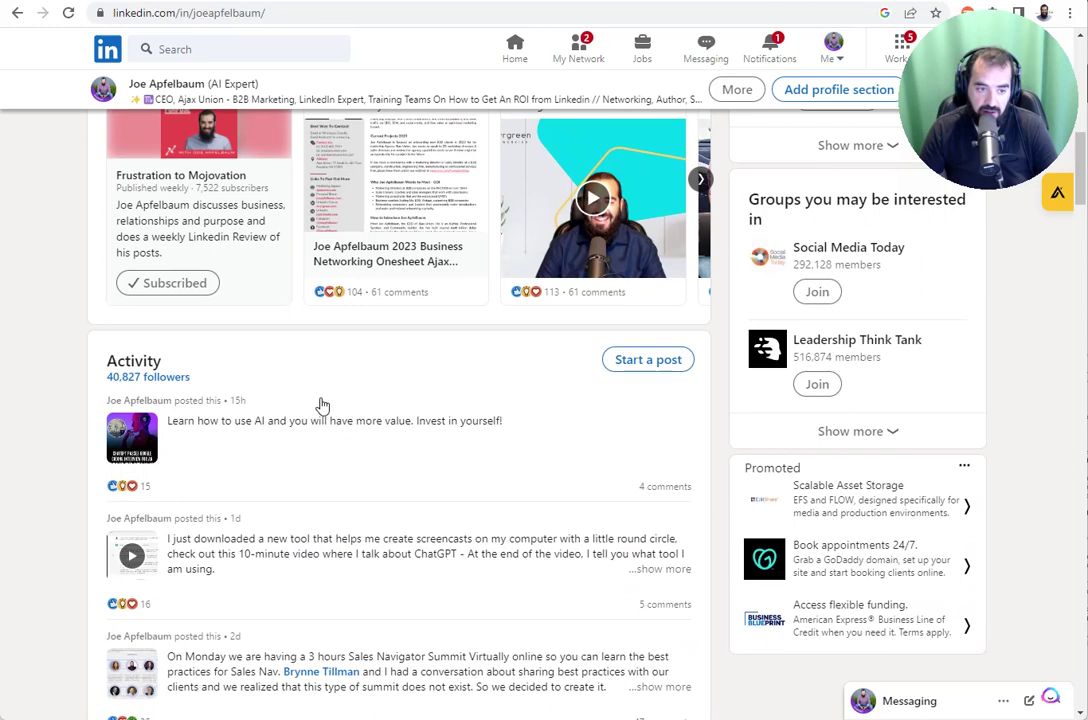
{"action": "left_click", "coordinate": [240, 430]}
{"action": "scroll", "coordinate": [535, 425], "scroll_direction": "down", "scroll_amount": 1}
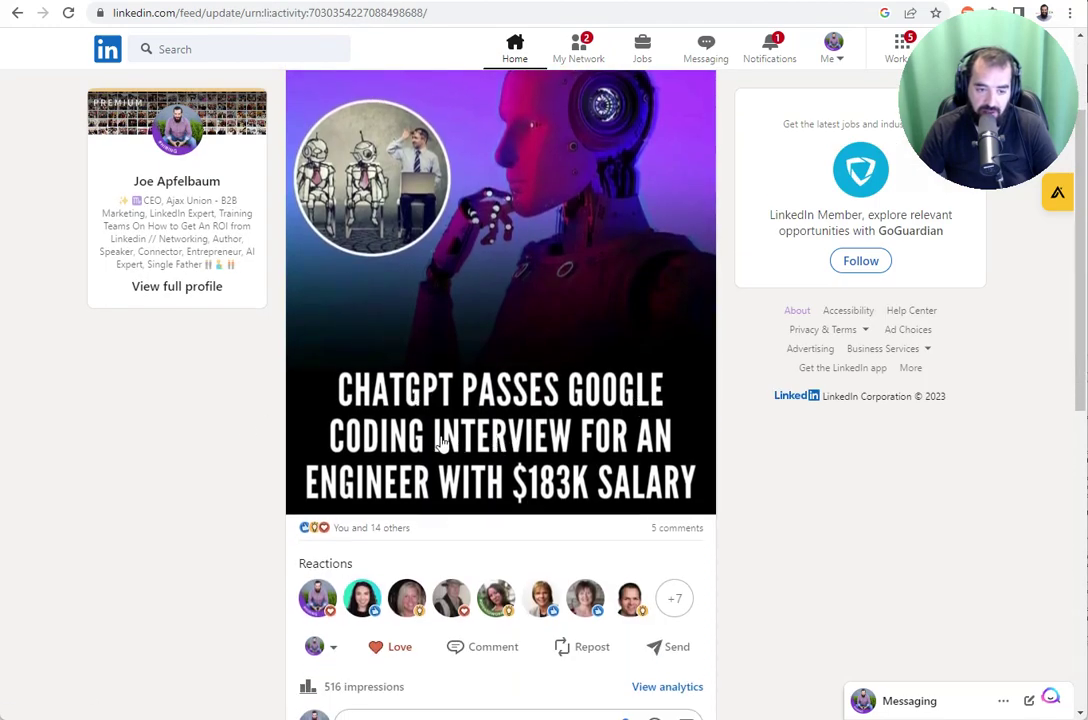
{"action": "scroll", "coordinate": [478, 444], "scroll_direction": "down", "scroll_amount": 5}
{"action": "scroll", "coordinate": [478, 447], "scroll_direction": "down", "scroll_amount": 2}
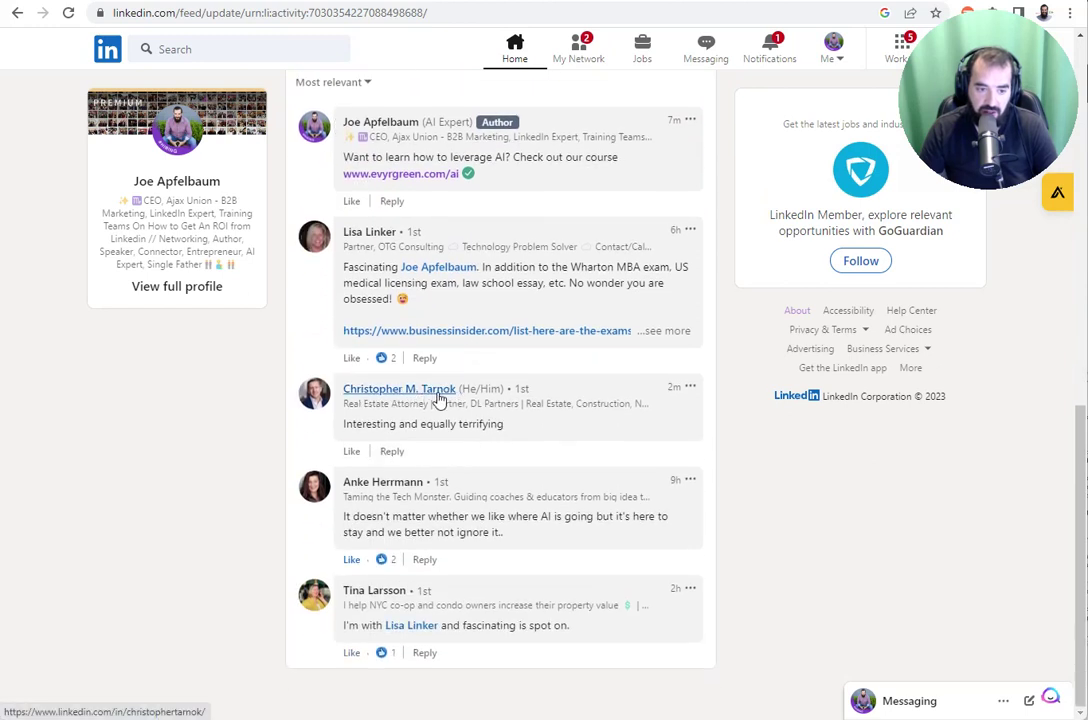
- Like three comments, then open the profile of the commenter who mentioned the Wharton MBA exam
{"action": "left_click", "coordinate": [352, 452]}
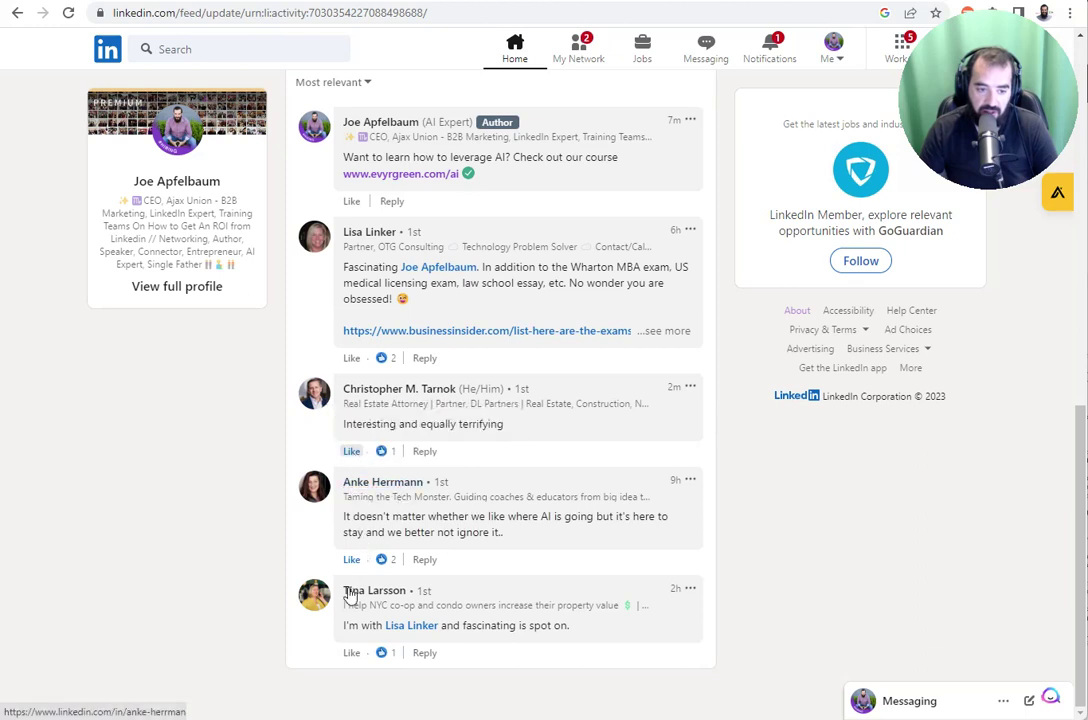
{"action": "left_click", "coordinate": [351, 652]}
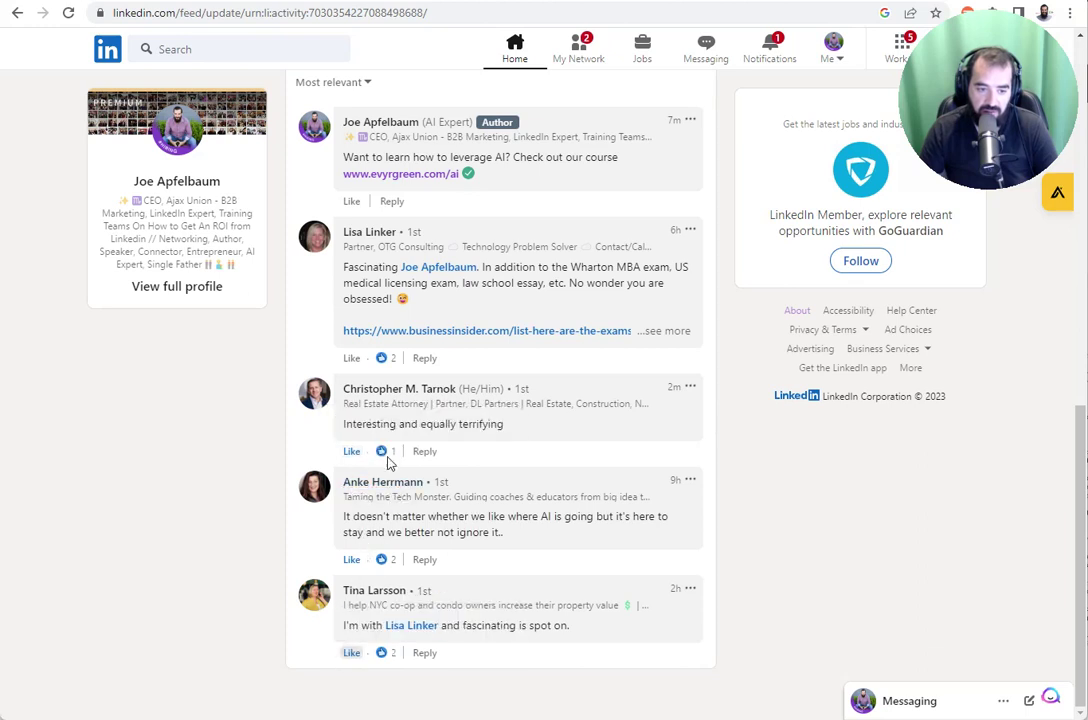
{"action": "left_click", "coordinate": [351, 357]}
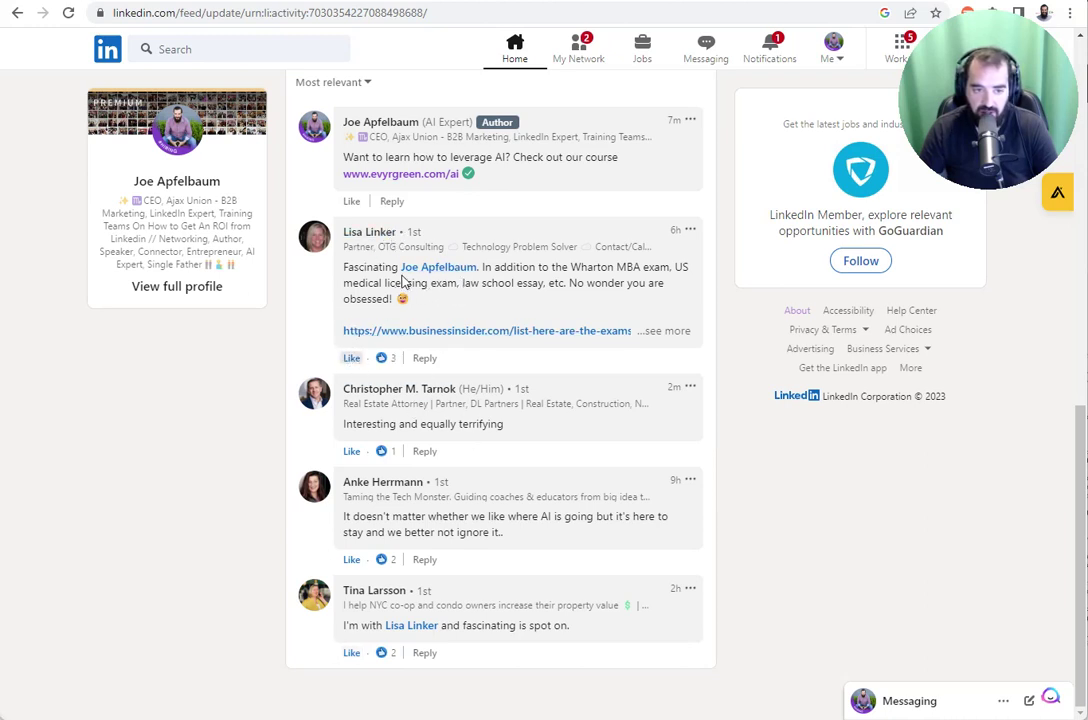
{"action": "left_click", "coordinate": [370, 234]}
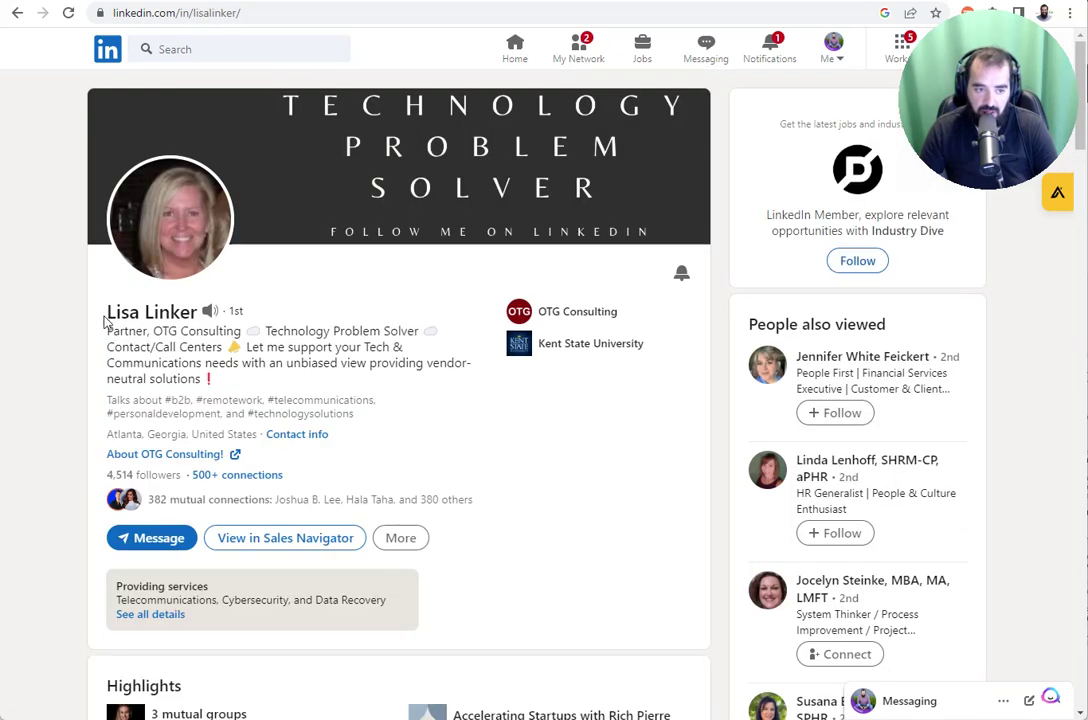
- Select her Partner, OTG Consulting headline and expand the full About text
{"action": "left_click_drag", "start_coordinate": [103, 318], "coordinate": [264, 352]}
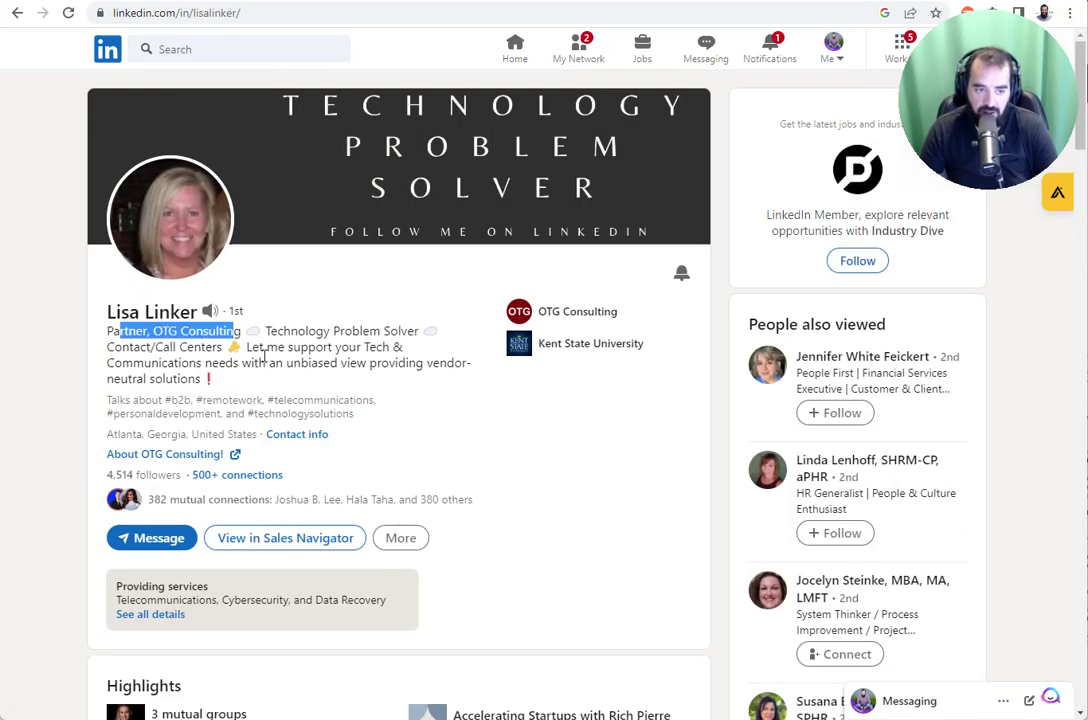
{"action": "scroll", "coordinate": [296, 381], "scroll_direction": "down", "scroll_amount": 15}
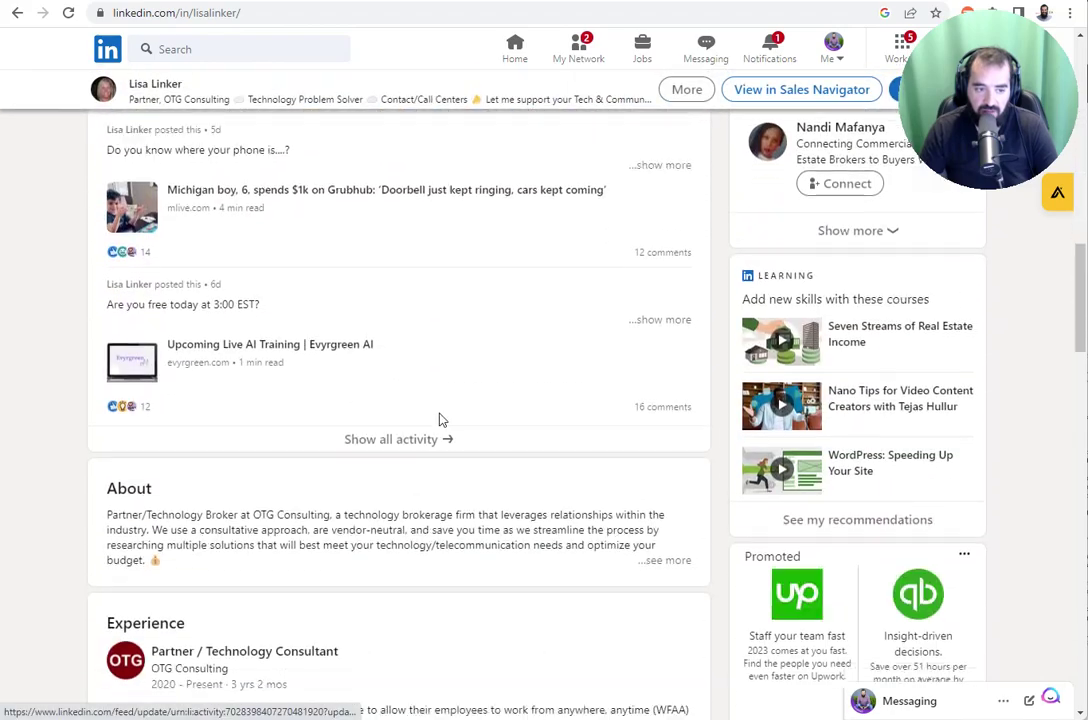
{"action": "scroll", "coordinate": [440, 420], "scroll_direction": "down", "scroll_amount": 3}
{"action": "left_click", "coordinate": [668, 418]}
- Scroll down to the Recommendations section showing her three received recommendations
{"action": "scroll", "coordinate": [305, 389], "scroll_direction": "down", "scroll_amount": 15}
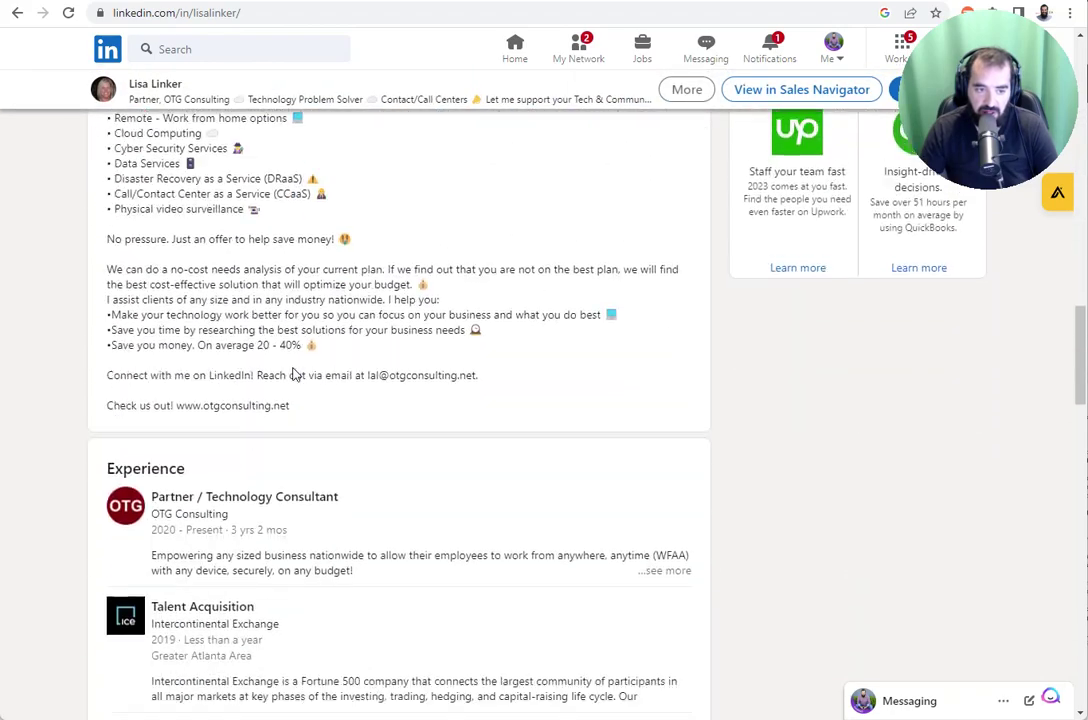
{"action": "scroll", "coordinate": [460, 380], "scroll_direction": "down", "scroll_amount": 6}
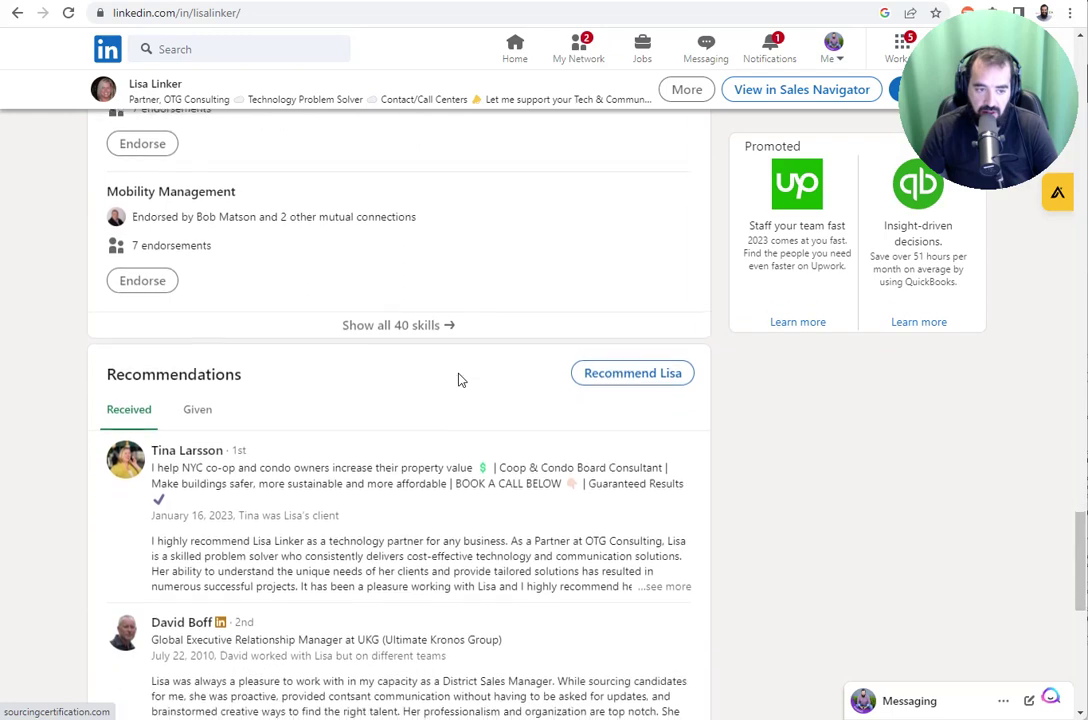
{"action": "scroll", "coordinate": [427, 381], "scroll_direction": "down", "scroll_amount": 2}
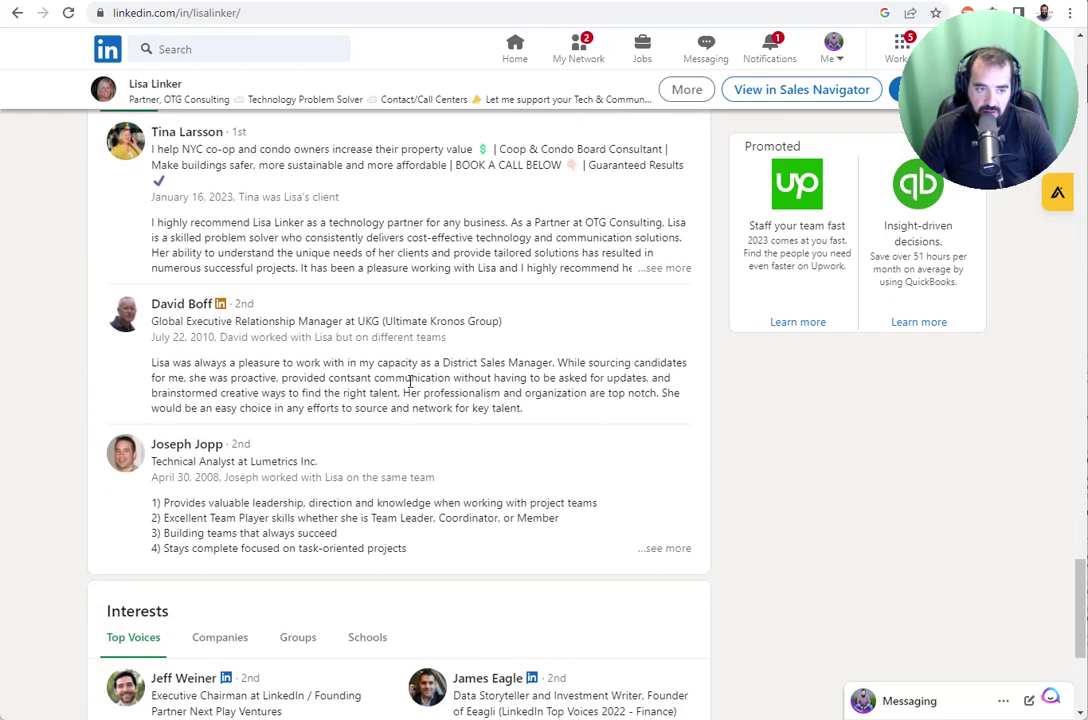
{"action": "scroll", "coordinate": [350, 498], "scroll_direction": "up", "scroll_amount": 2}
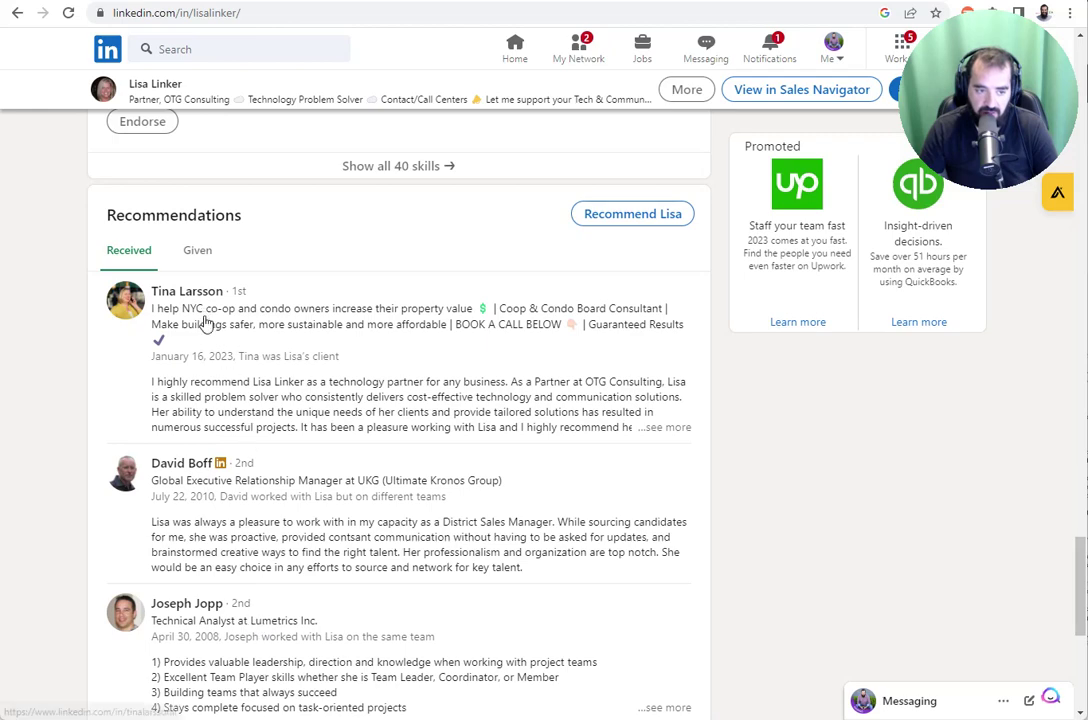
{"action": "scroll", "coordinate": [325, 558], "scroll_direction": "up", "scroll_amount": 1}
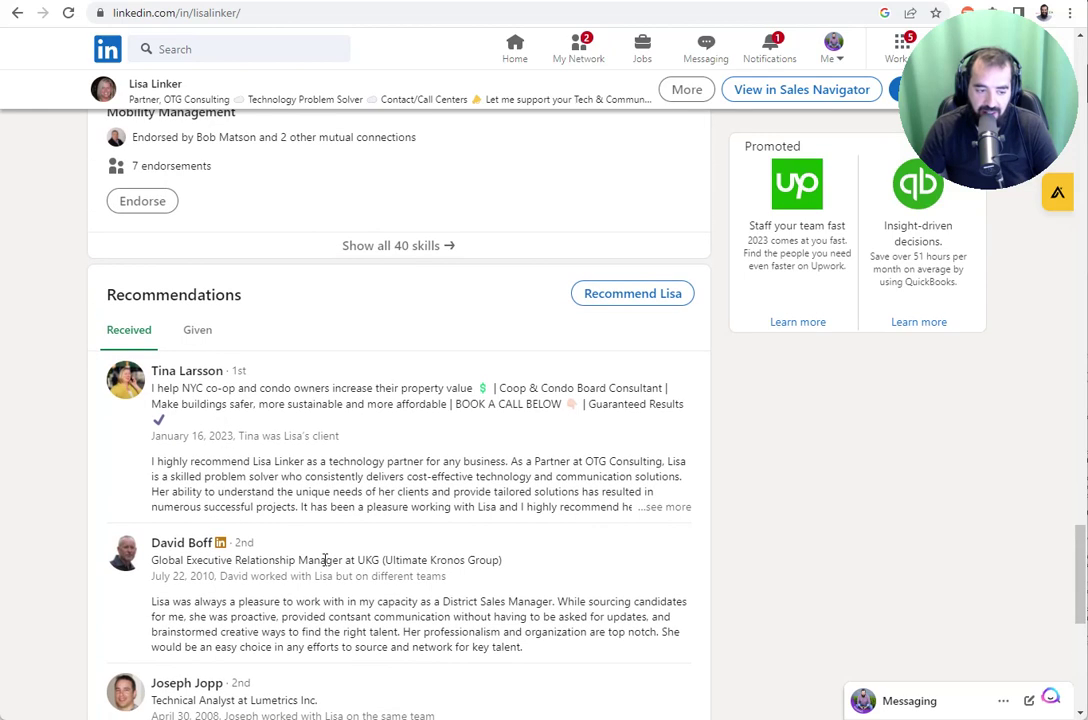
{"action": "scroll", "coordinate": [323, 558], "scroll_direction": "down", "scroll_amount": 3}
{"action": "scroll", "coordinate": [330, 550], "scroll_direction": "up", "scroll_amount": 2}
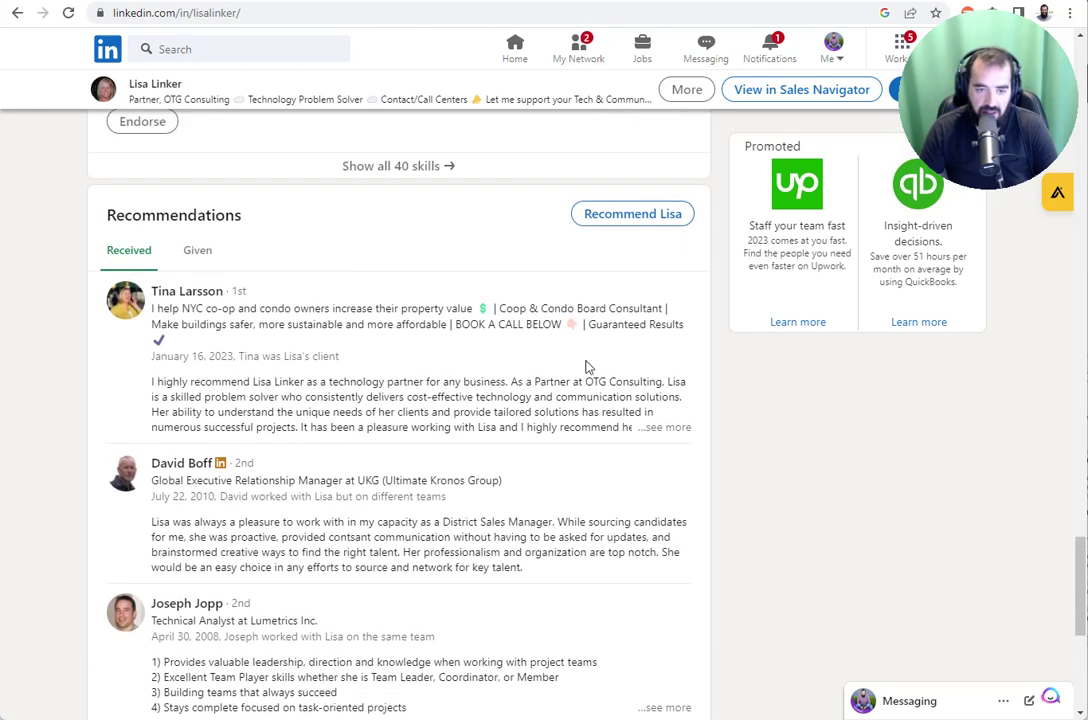
- Open and dismiss the recommendation form, then select her name and headline at the profile top
{"action": "left_click", "coordinate": [652, 217]}
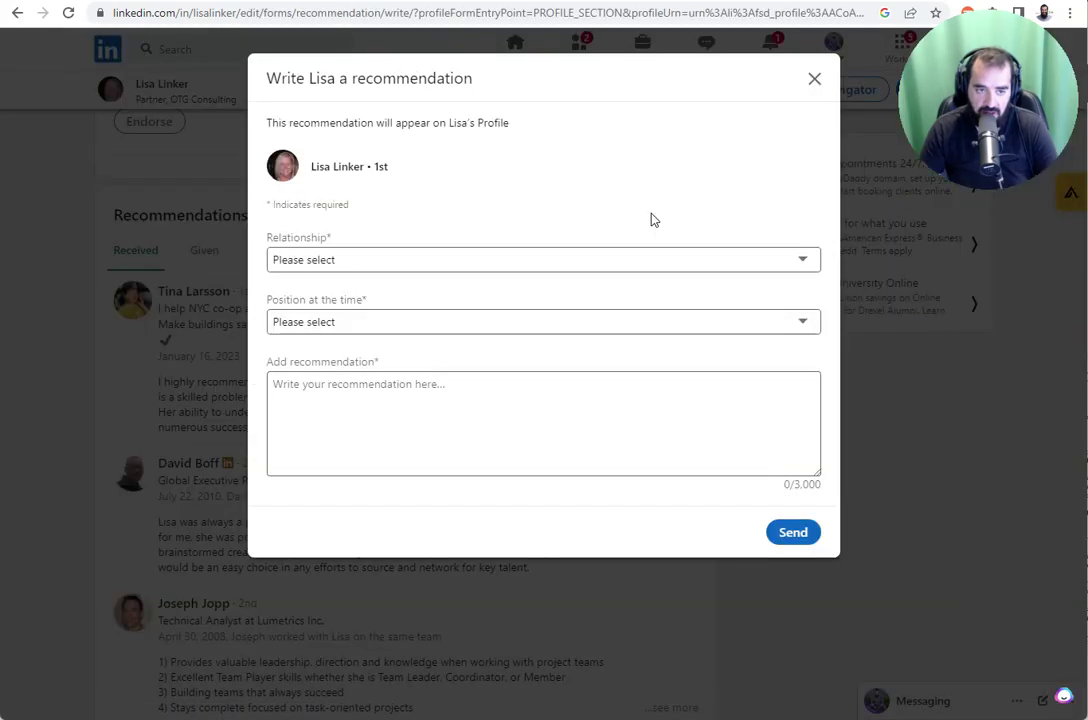
{"action": "left_click", "coordinate": [814, 80]}
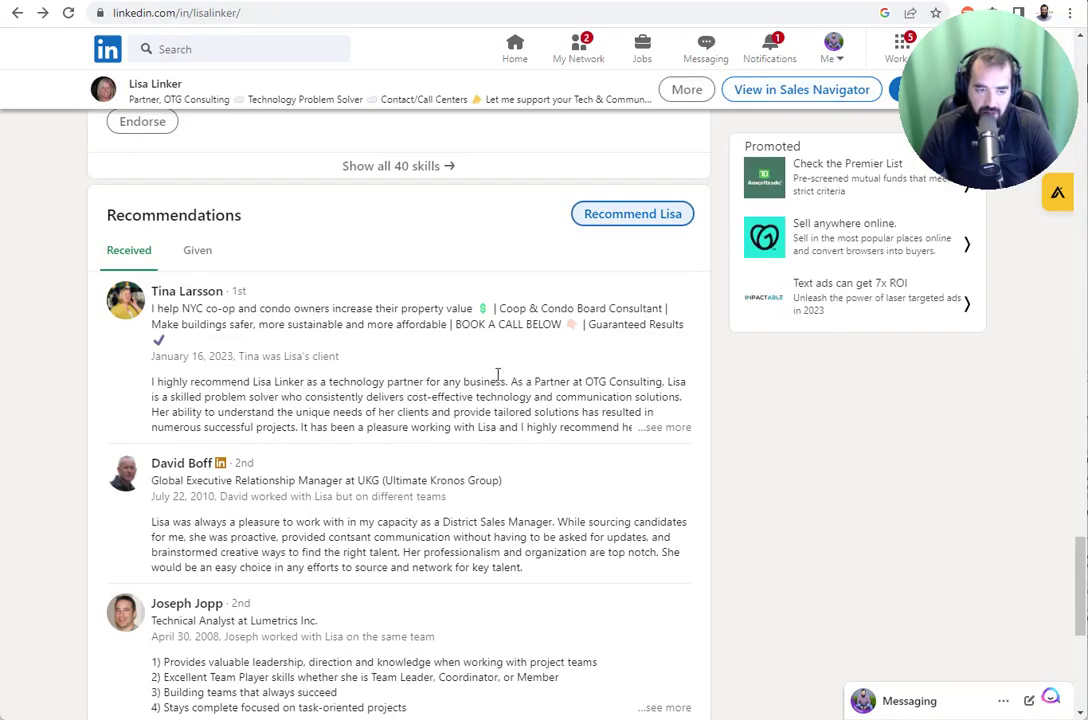
{"action": "scroll", "coordinate": [490, 378], "scroll_direction": "up", "scroll_amount": 20}
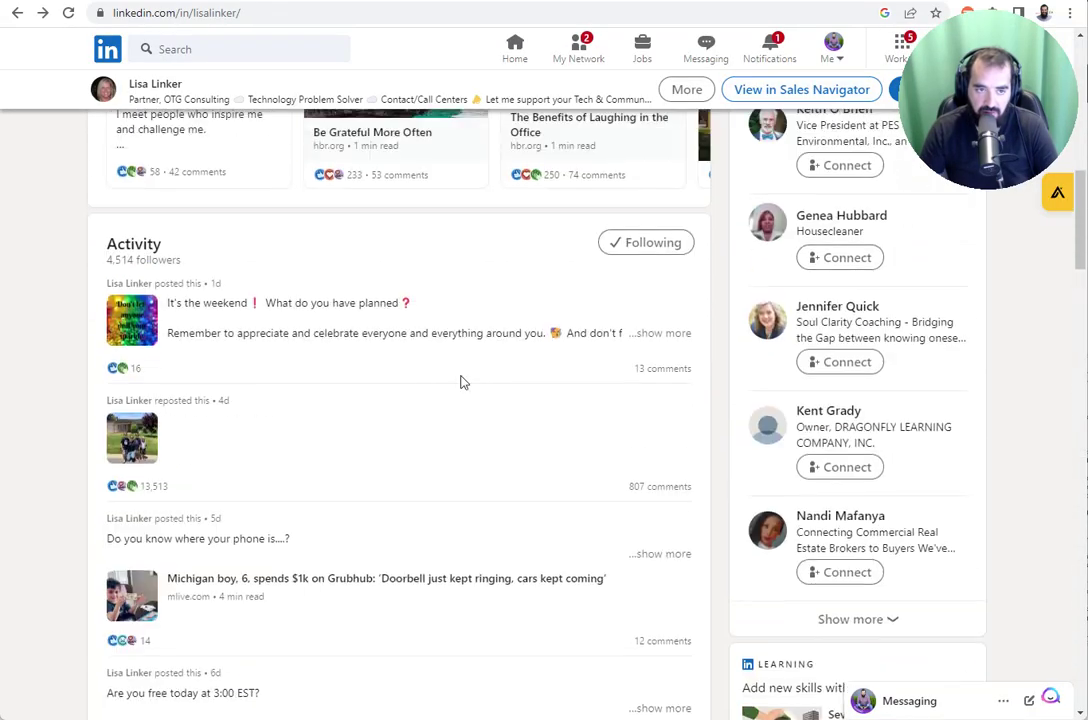
{"action": "scroll", "coordinate": [462, 381], "scroll_direction": "up", "scroll_amount": 10}
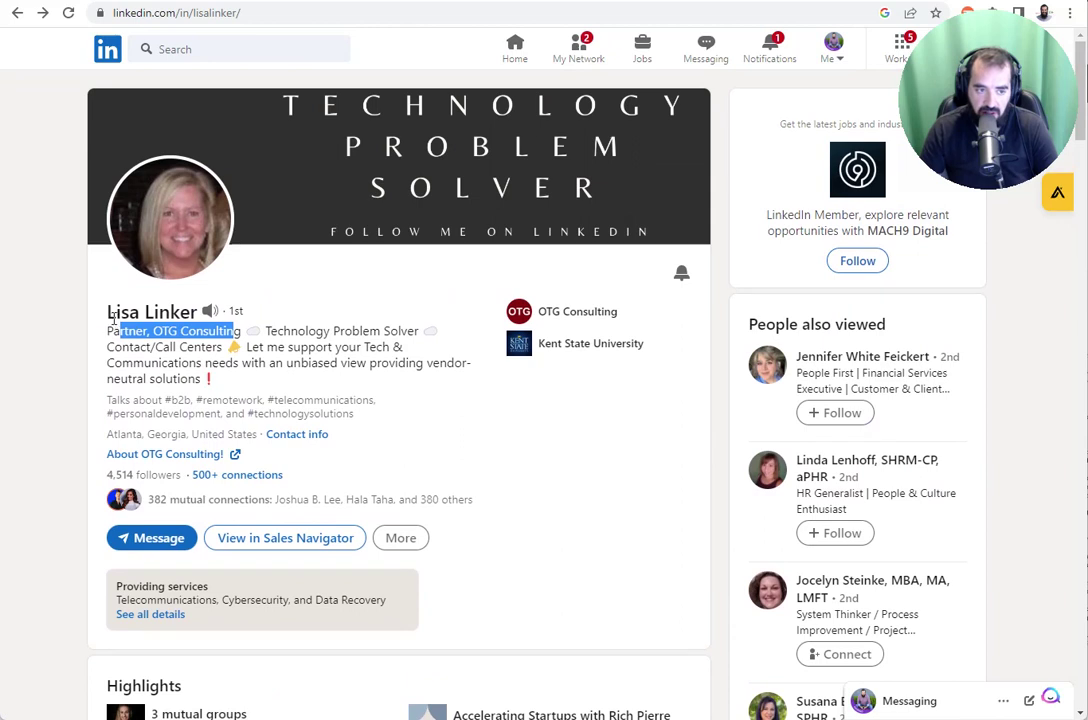
{"action": "left_click_drag", "start_coordinate": [112, 317], "coordinate": [283, 383]}
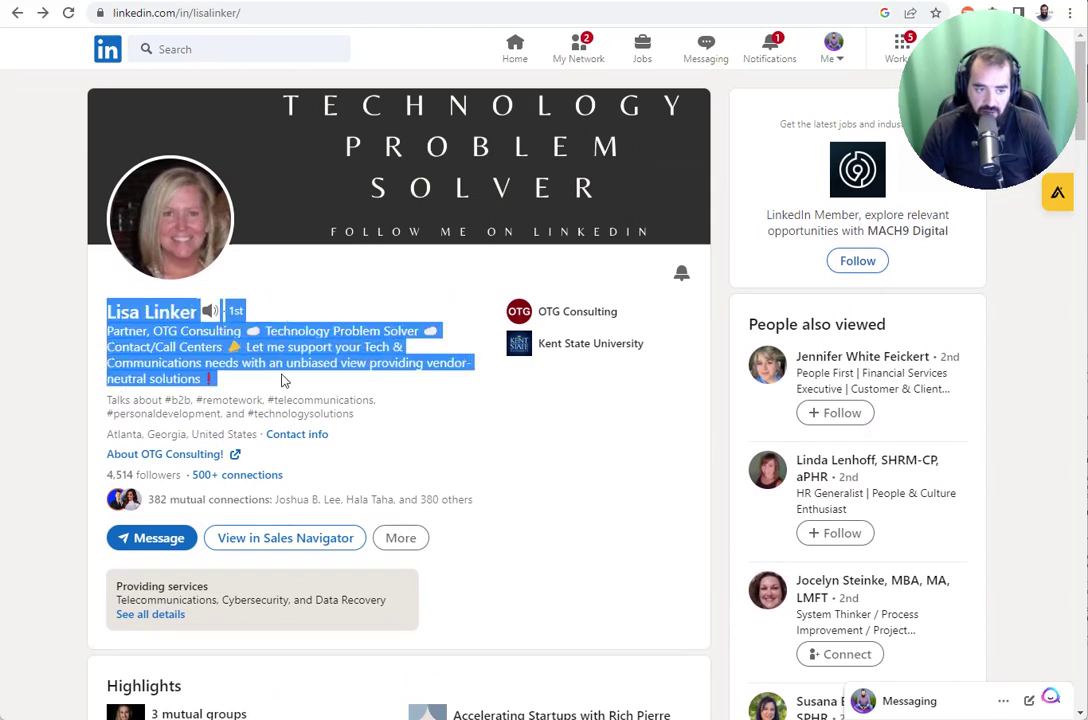
- In a fresh ChatGPT chat, write 'Write a LinkedIn recommendation for my LinkedIn Connecti…', paste her headline, and delete the 1st-degree line
{"action": "left_click", "coordinate": [504, 2]}
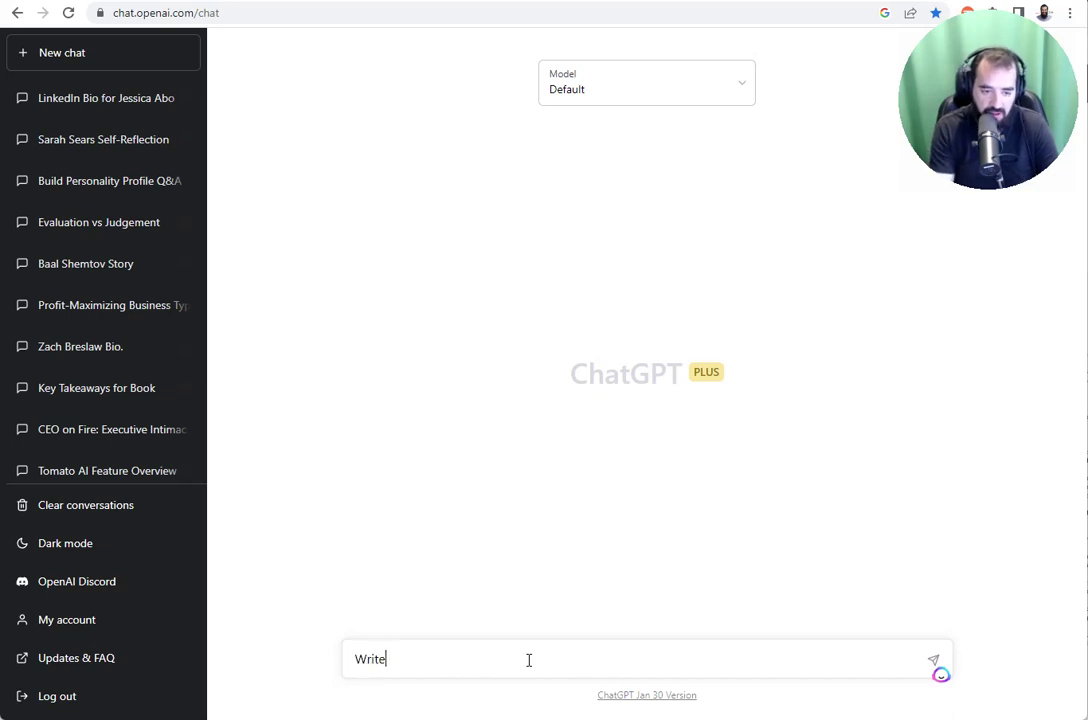
{"action": "type", "text": "Write a LinkedIn "}
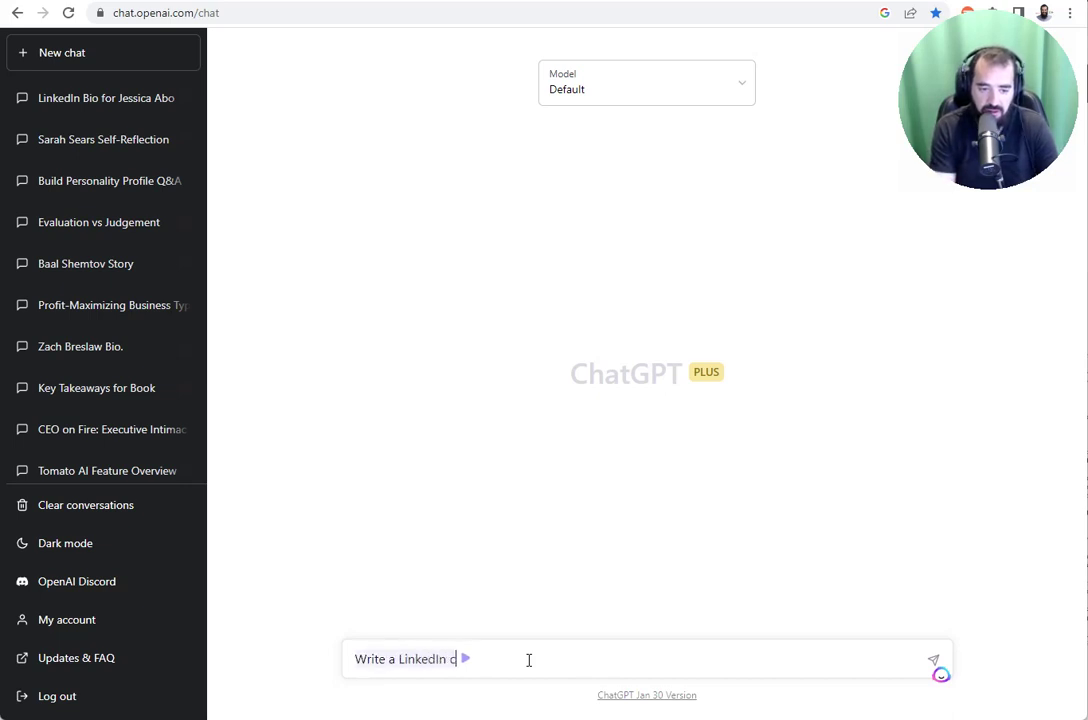
{"action": "type", "text": "recommendation for my LinkedIn Connection:"}
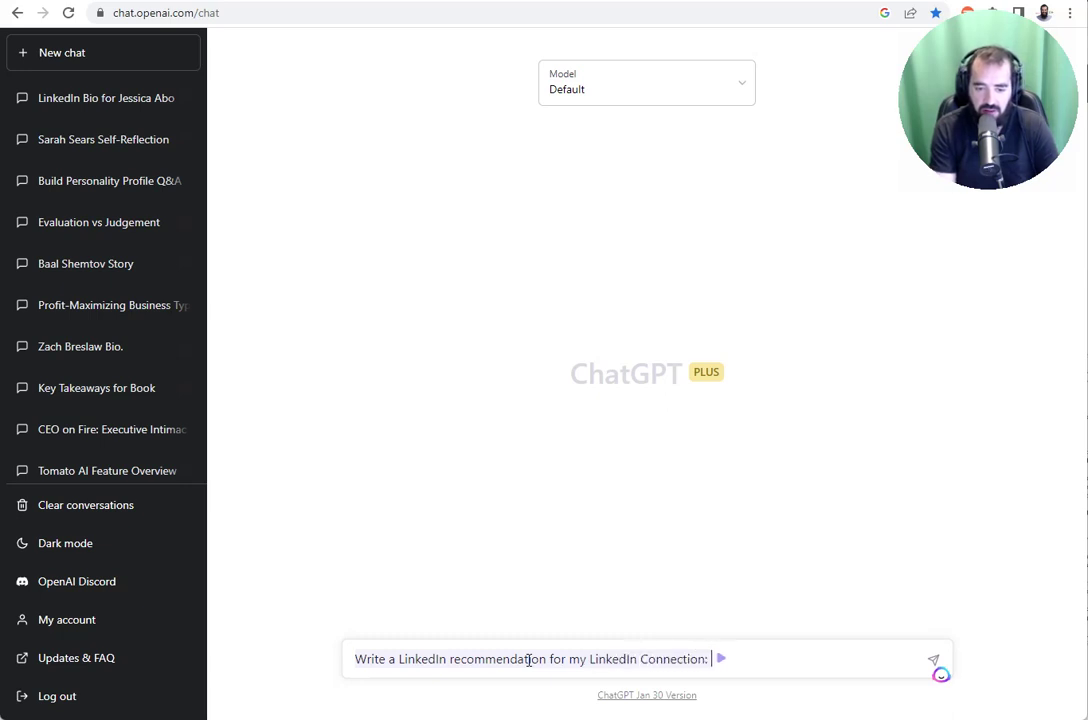
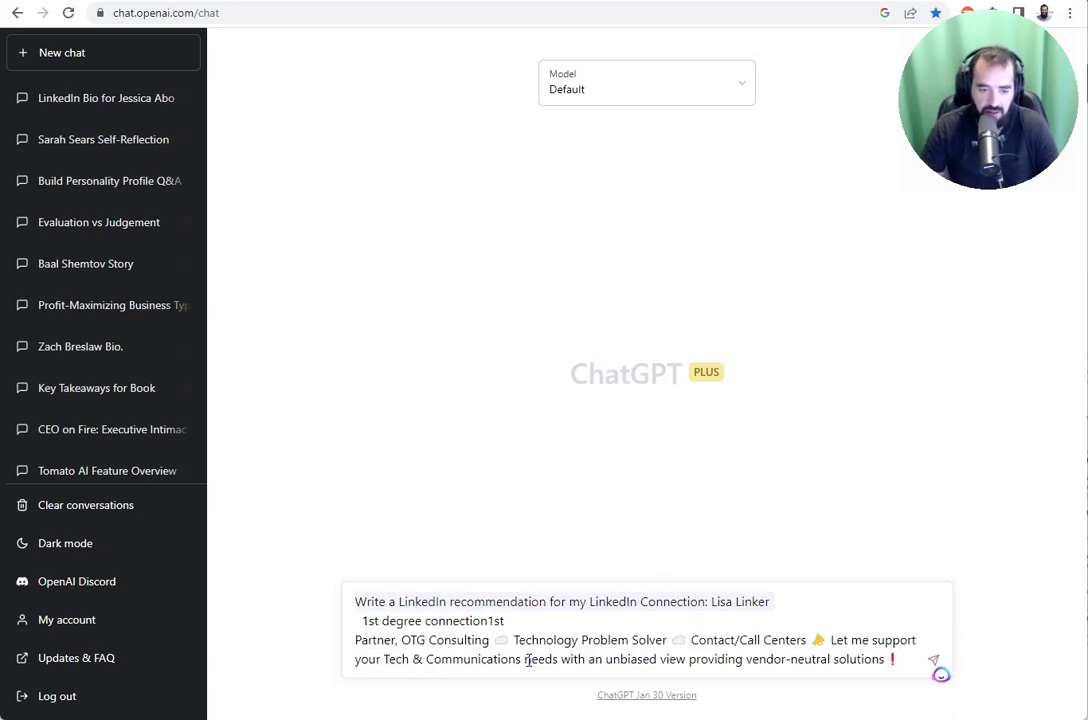
{"action": "left_click_drag", "start_coordinate": [510, 621], "coordinate": [356, 621]}
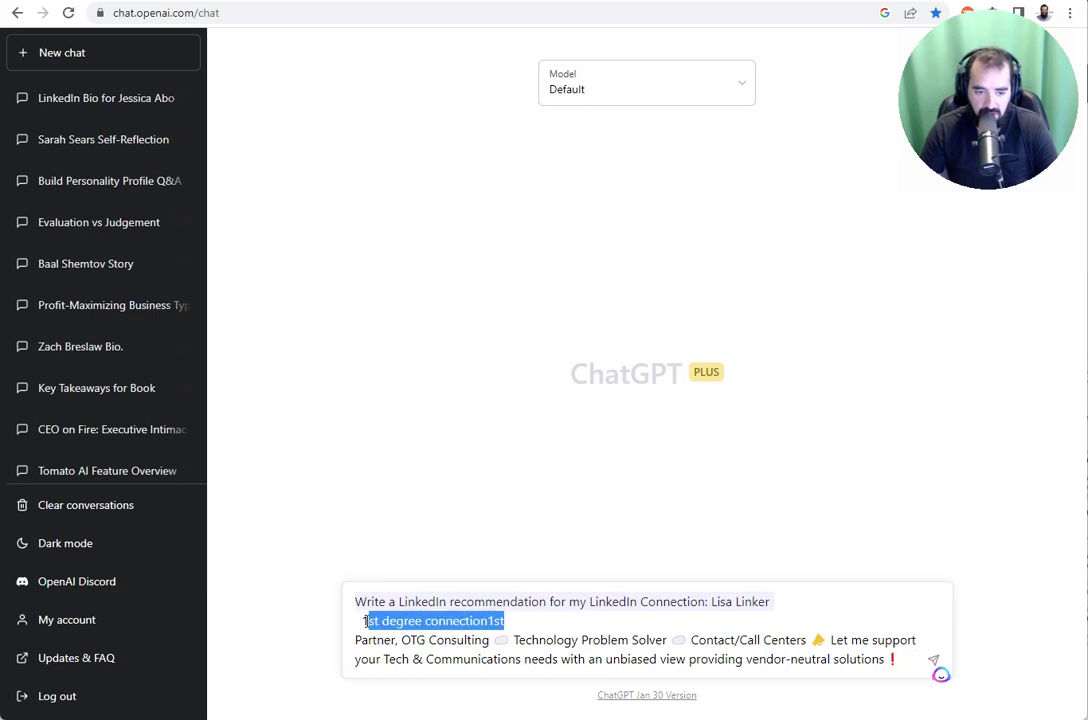
{"action": "key", "text": "BackSpace"}
{"action": "key", "text": "BackSpace"}
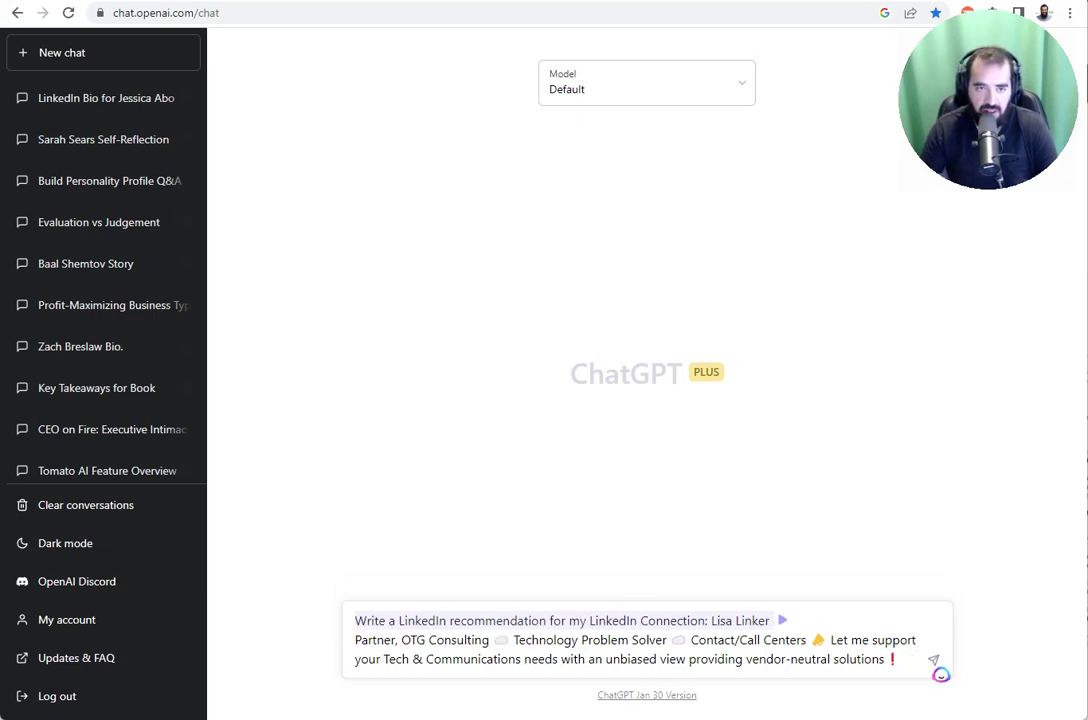
{"action": "key", "text": "alt+Tab"}
- Select her About text down to the 'Save you money. On average 20 - 40%' line
{"action": "scroll", "coordinate": [401, 420], "scroll_direction": "down", "scroll_amount": 9}
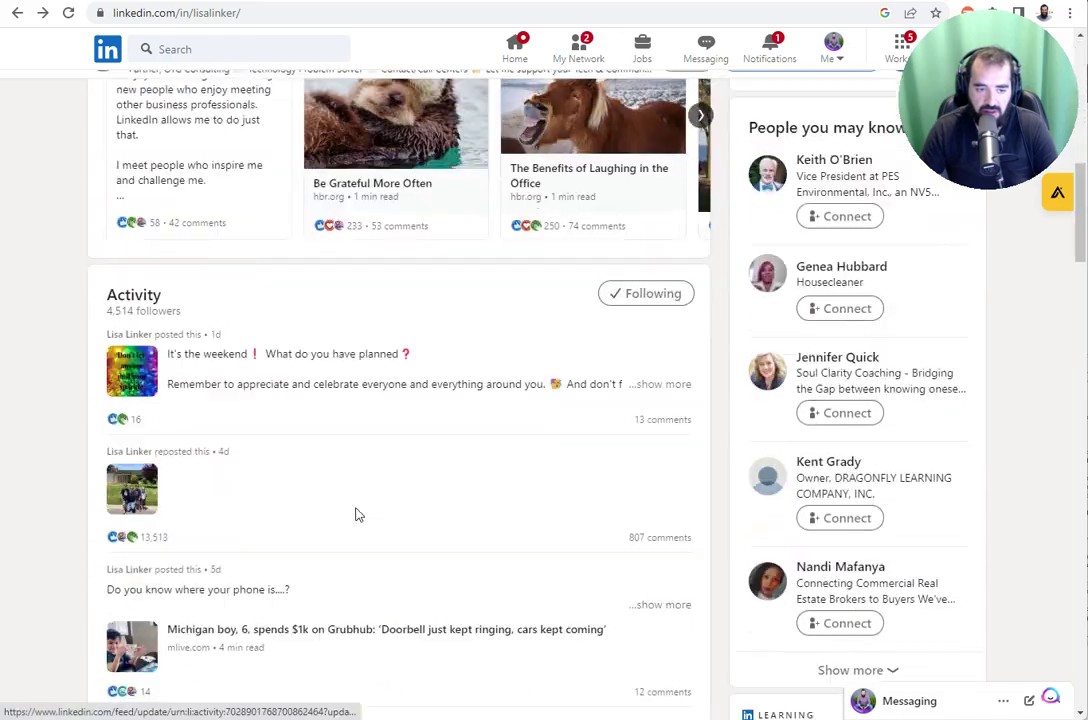
{"action": "scroll", "coordinate": [358, 515], "scroll_direction": "down", "scroll_amount": 10}
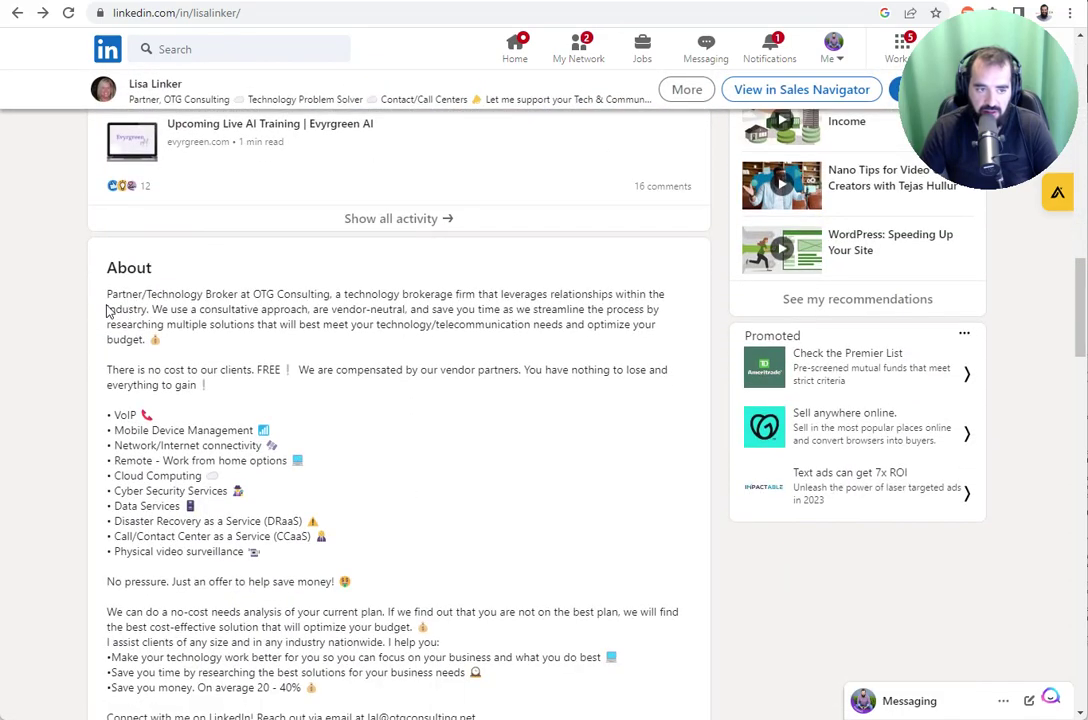
{"action": "left_click_drag", "start_coordinate": [131, 308], "coordinate": [395, 508]}
{"action": "left_click_drag", "start_coordinate": [506, 481], "coordinate": [535, 450]}
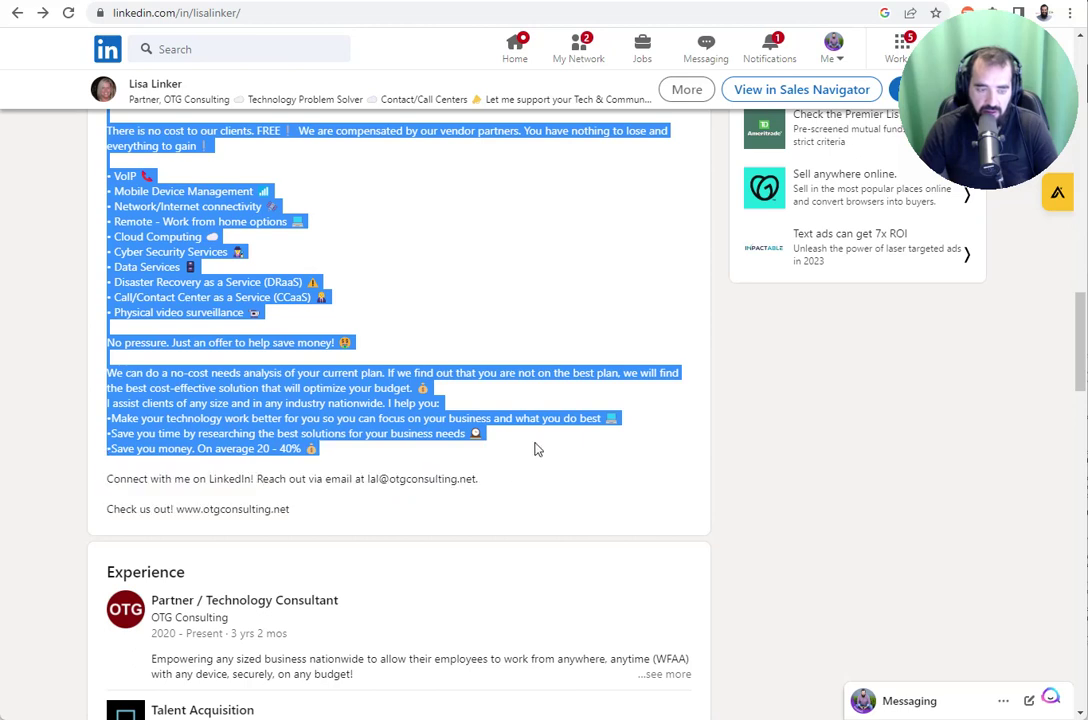
- Extend the ChatGPT prompt with her pasted About text and a trustworthy Evyrgreen Networking client note, then send it
{"action": "key", "text": "ctrl+Tab"}
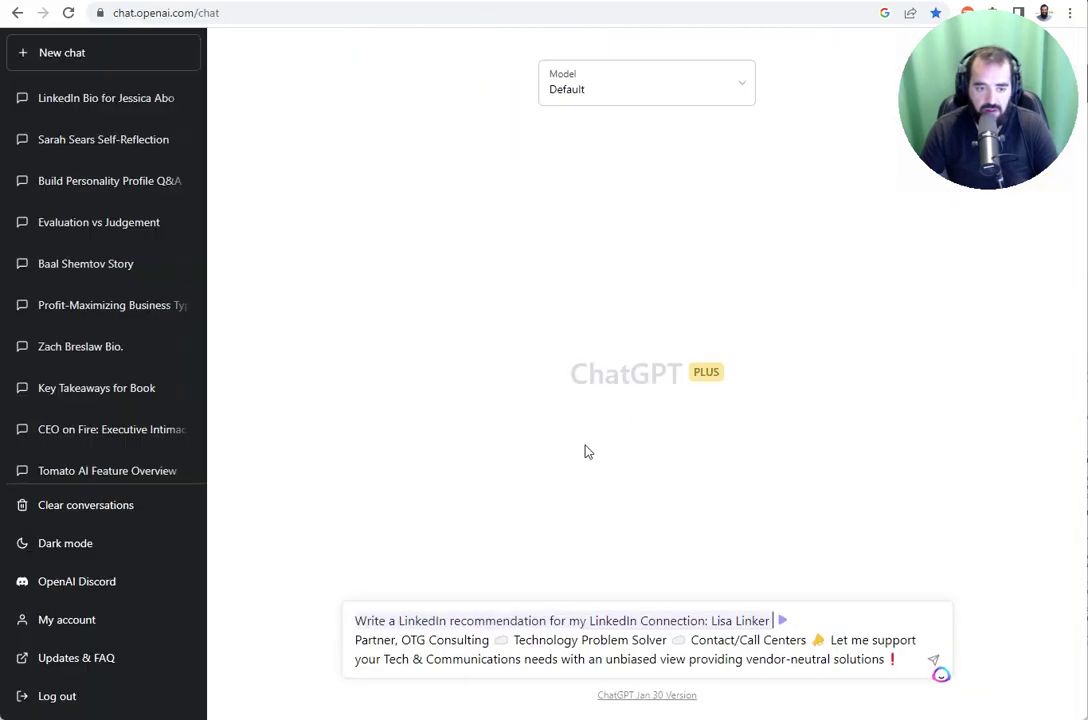
{"action": "left_click", "coordinate": [898, 663]}
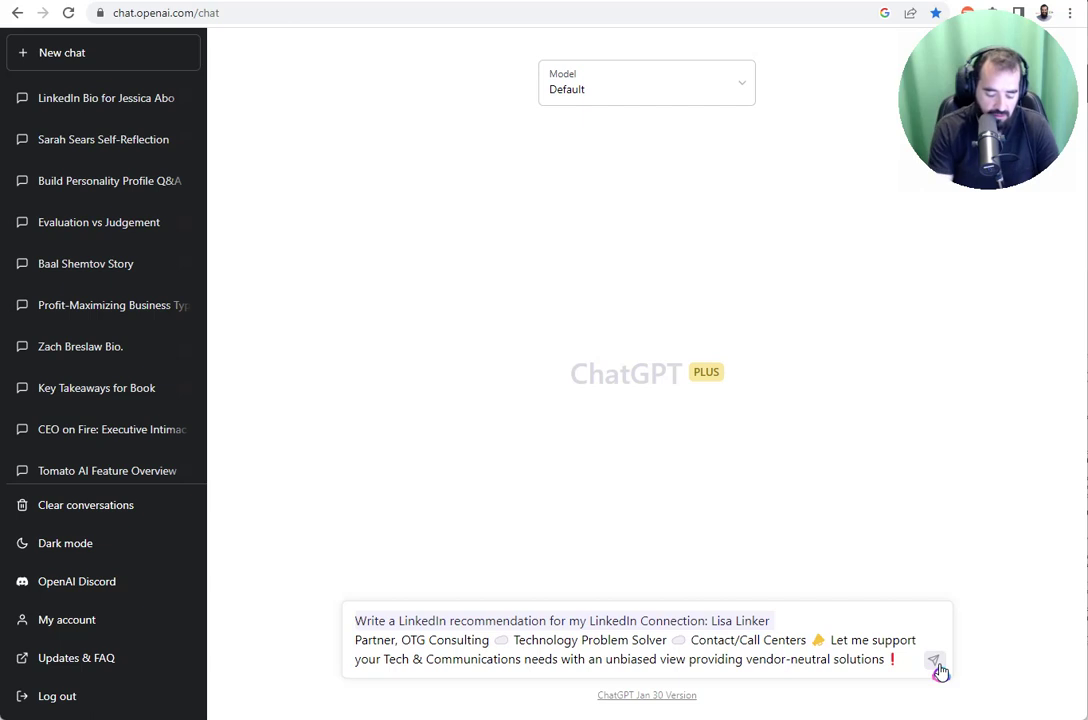
{"action": "type", "text": "Also consider her about section on LinkedIn:"}
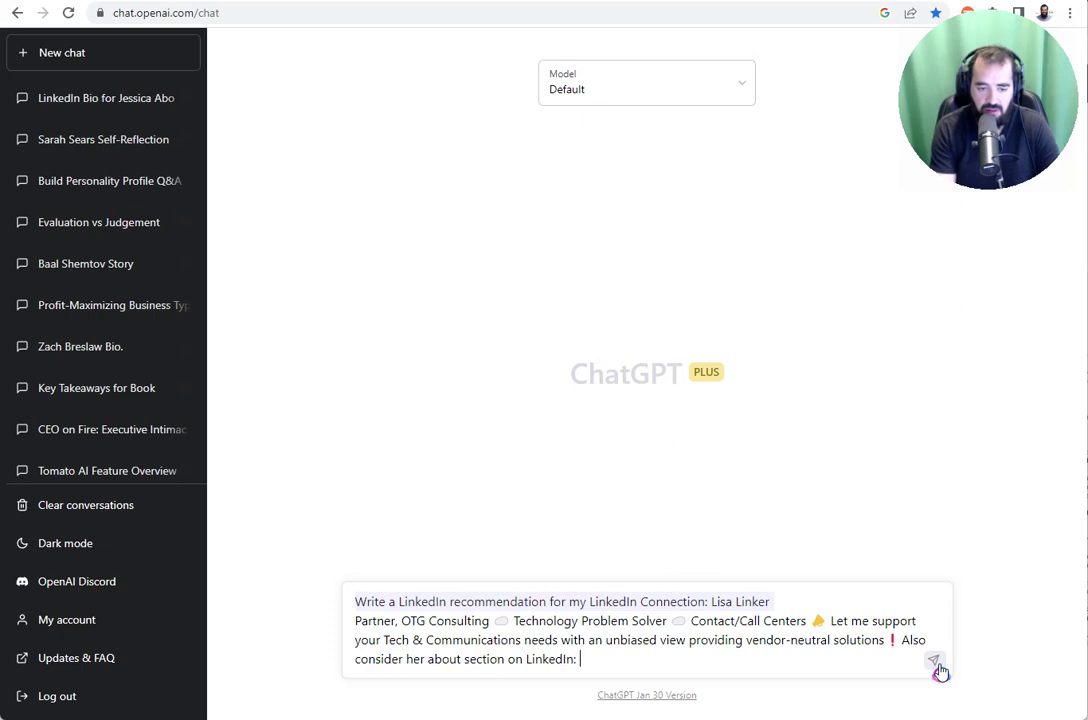
{"action": "key", "text": "ctrl+v"}
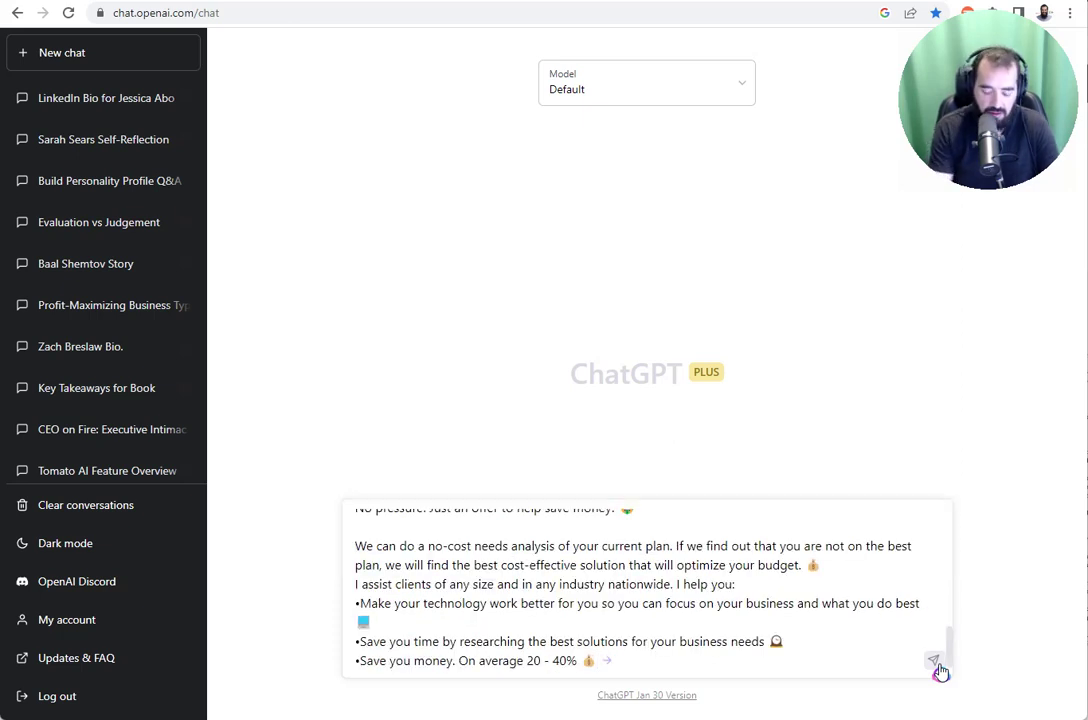
{"action": "type", "text": "-"}
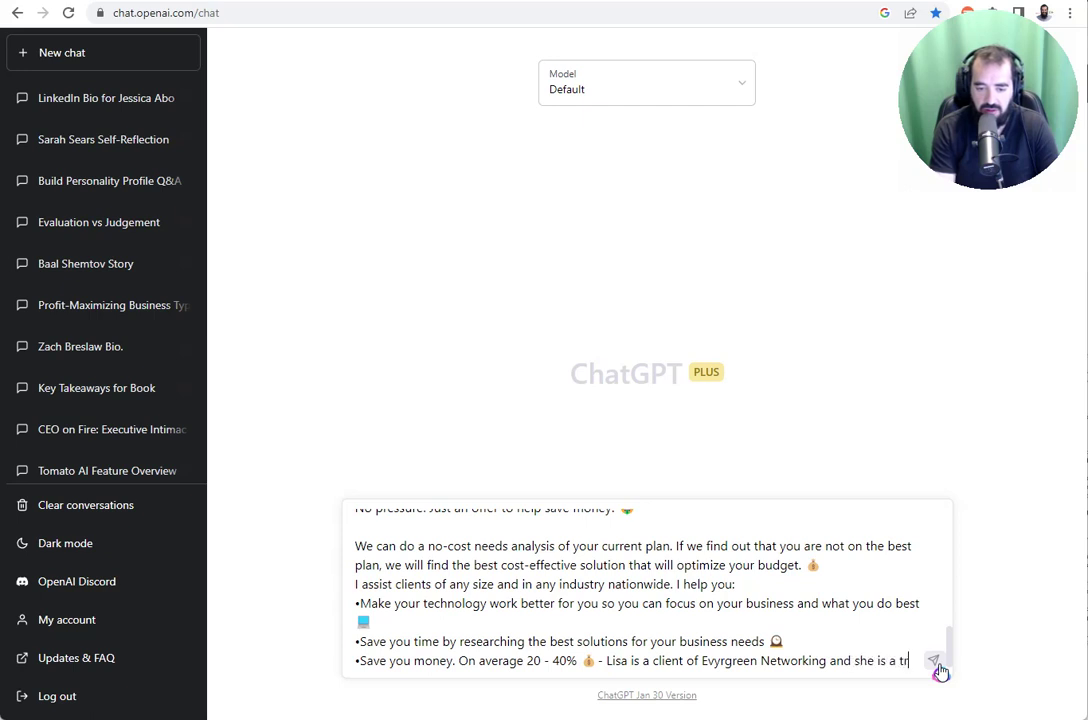
{"action": "type", "text": "ust"}
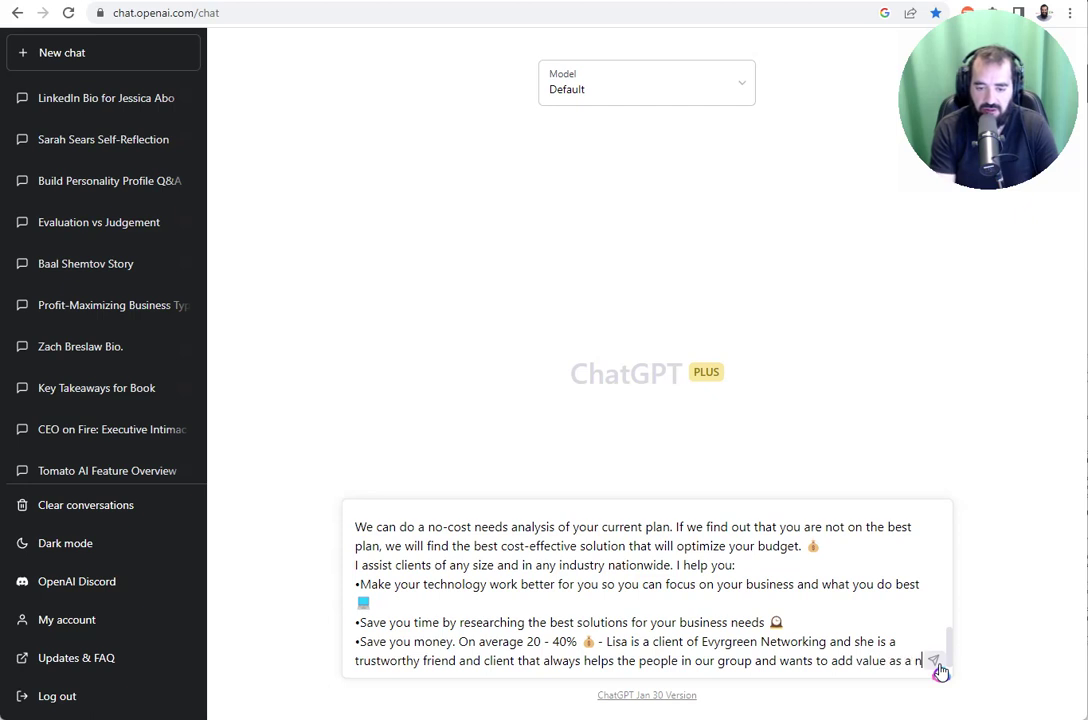
{"action": "type", "text": "etworking relationship."}
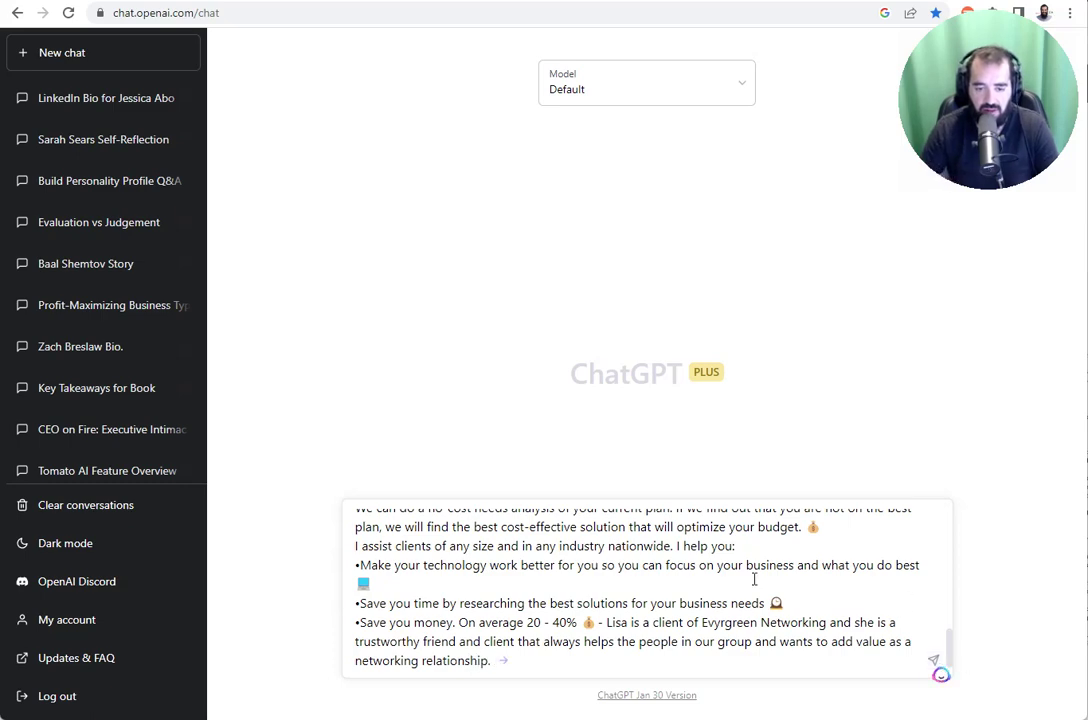
{"action": "key", "text": "Return"}
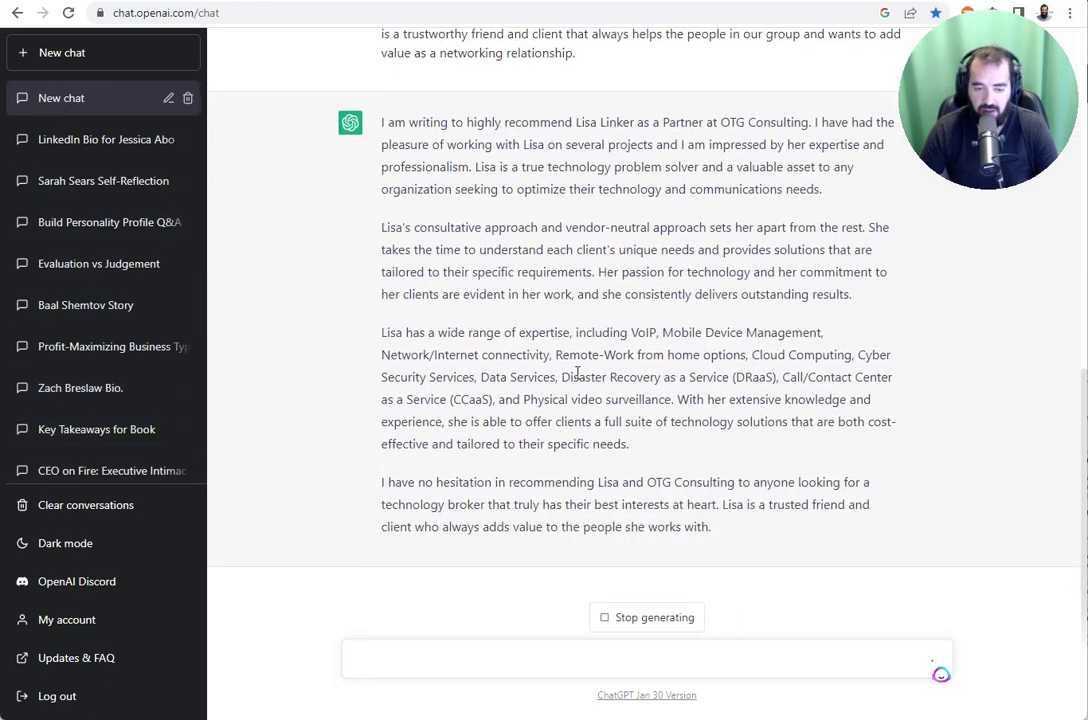
- Select ChatGPT's whole five-paragraph recommendation, from its start through 'gain!', and copy it
{"action": "scroll", "coordinate": [745, 378], "scroll_direction": "up", "scroll_amount": 3}
{"action": "scroll", "coordinate": [632, 377], "scroll_direction": "down", "scroll_amount": 3}
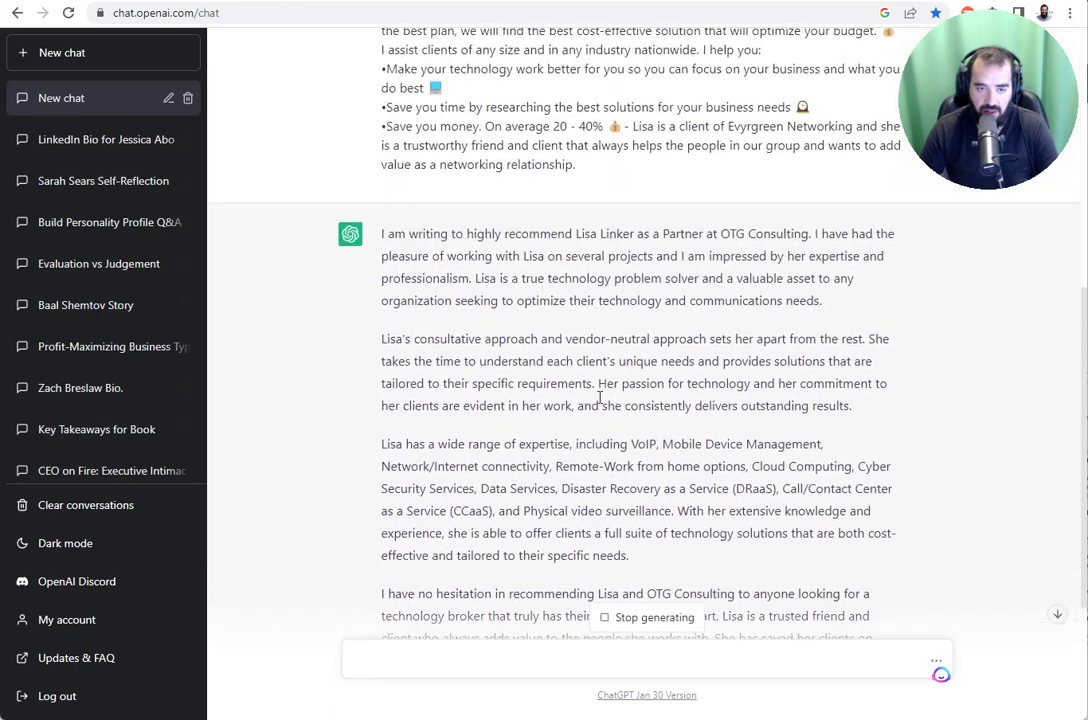
{"action": "scroll", "coordinate": [541, 401], "scroll_direction": "up", "scroll_amount": 3}
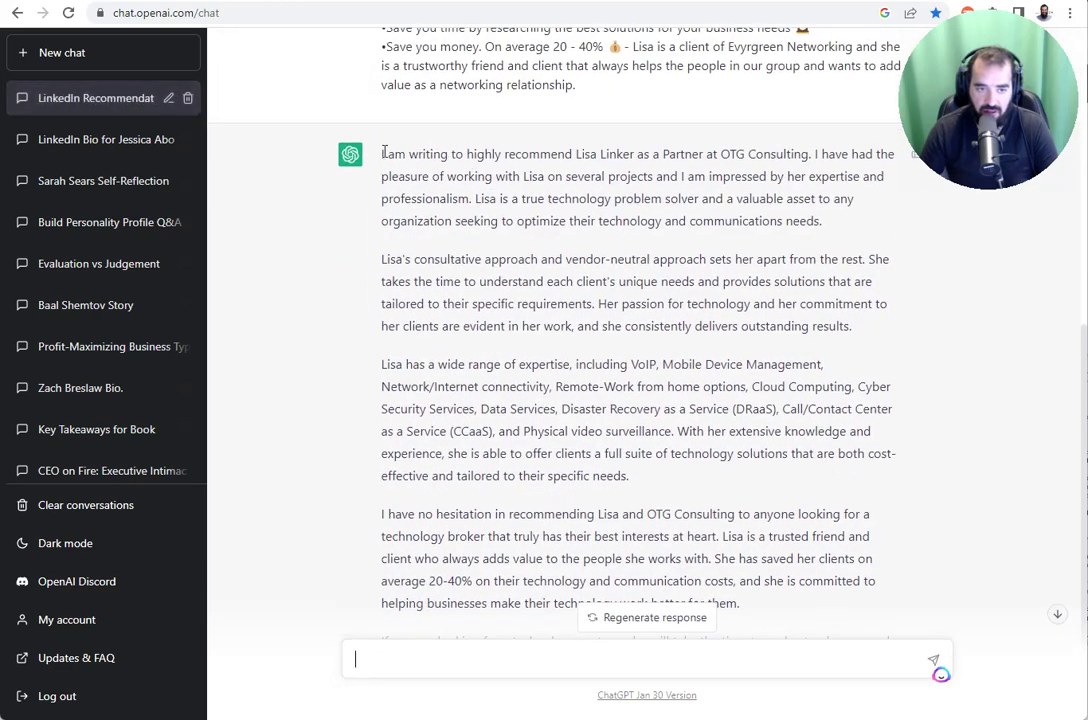
{"action": "left_click_drag", "start_coordinate": [381, 156], "coordinate": [573, 368]}
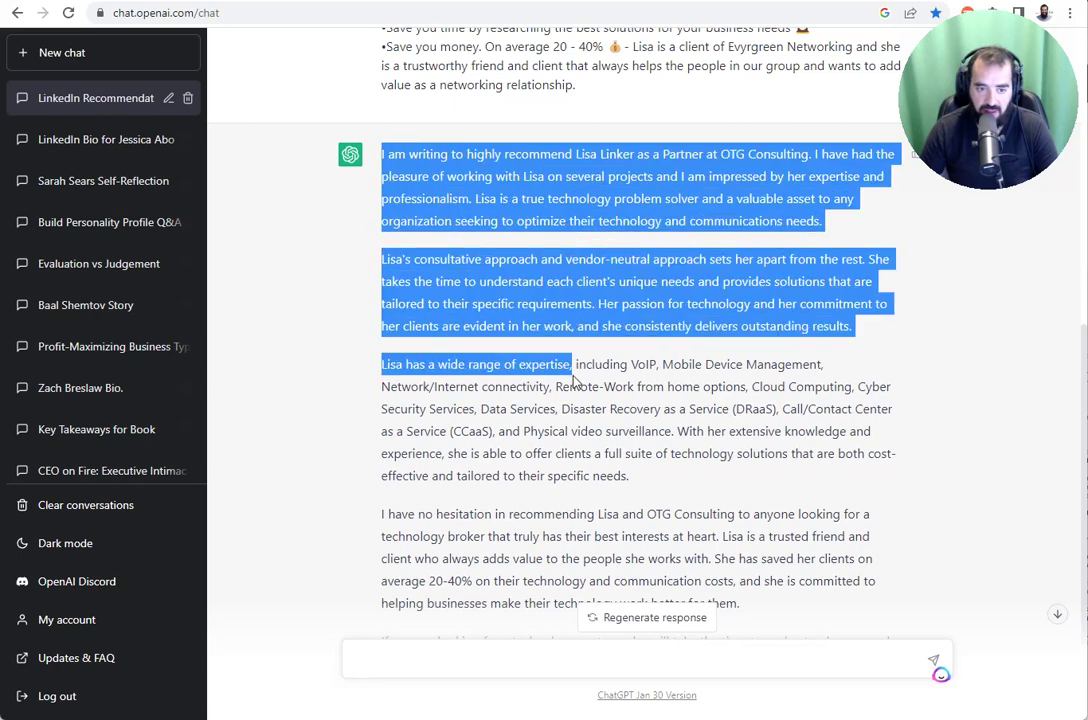
{"action": "scroll", "coordinate": [573, 368], "scroll_direction": "down", "scroll_amount": 3}
{"action": "left_click", "coordinate": [852, 536], "text": "shift"}
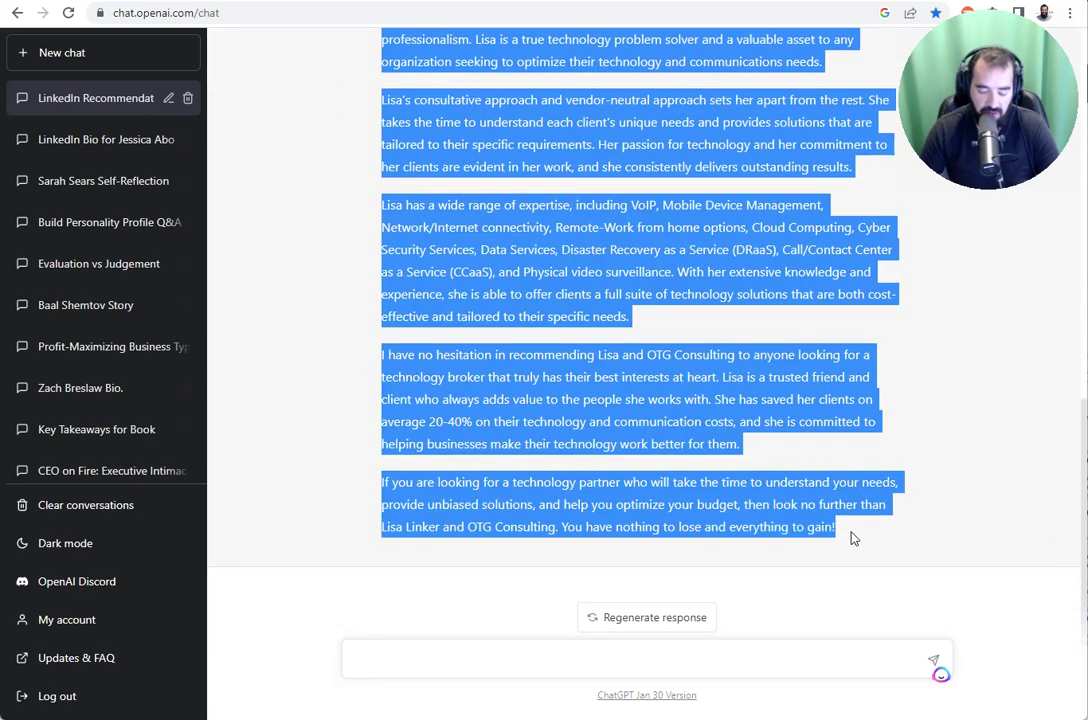
{"action": "scroll", "coordinate": [557, 438], "scroll_direction": "up", "scroll_amount": 2}
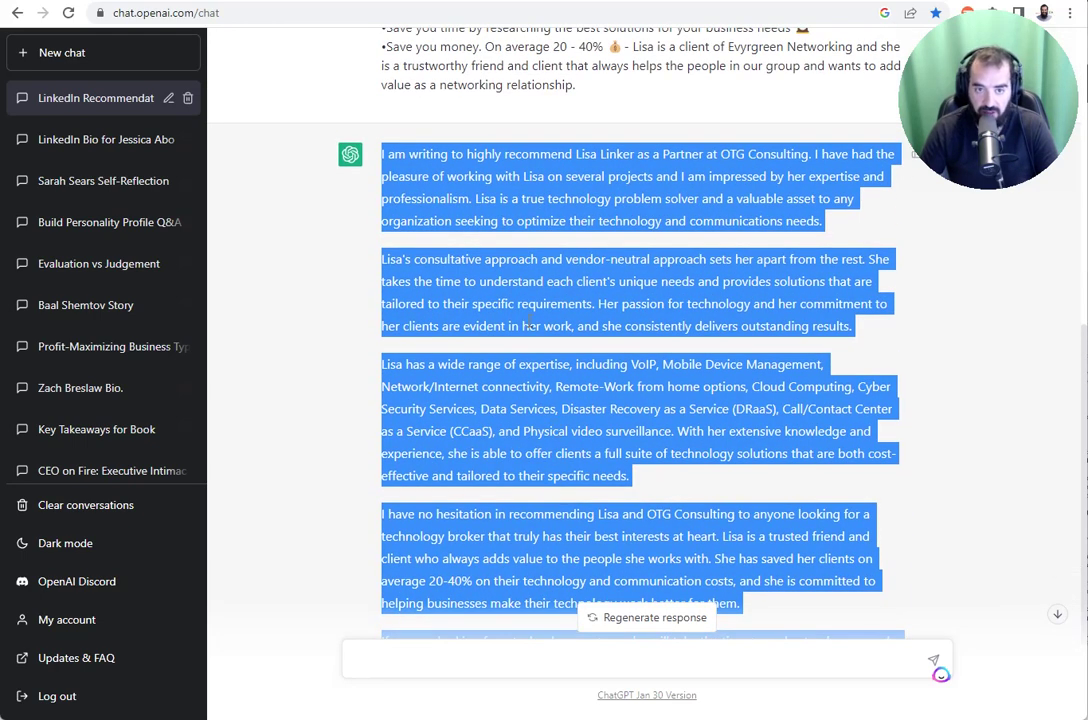
{"action": "scroll", "coordinate": [493, 302], "scroll_direction": "down", "scroll_amount": 3}
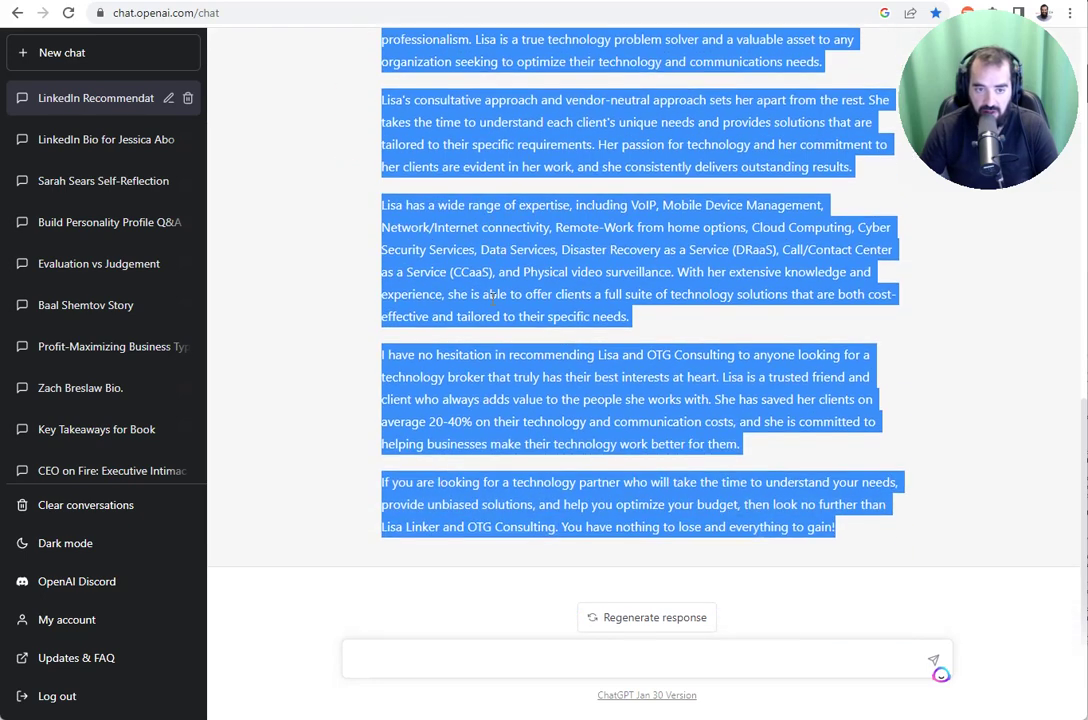
{"action": "scroll", "coordinate": [515, 343], "scroll_direction": "up", "scroll_amount": 2}
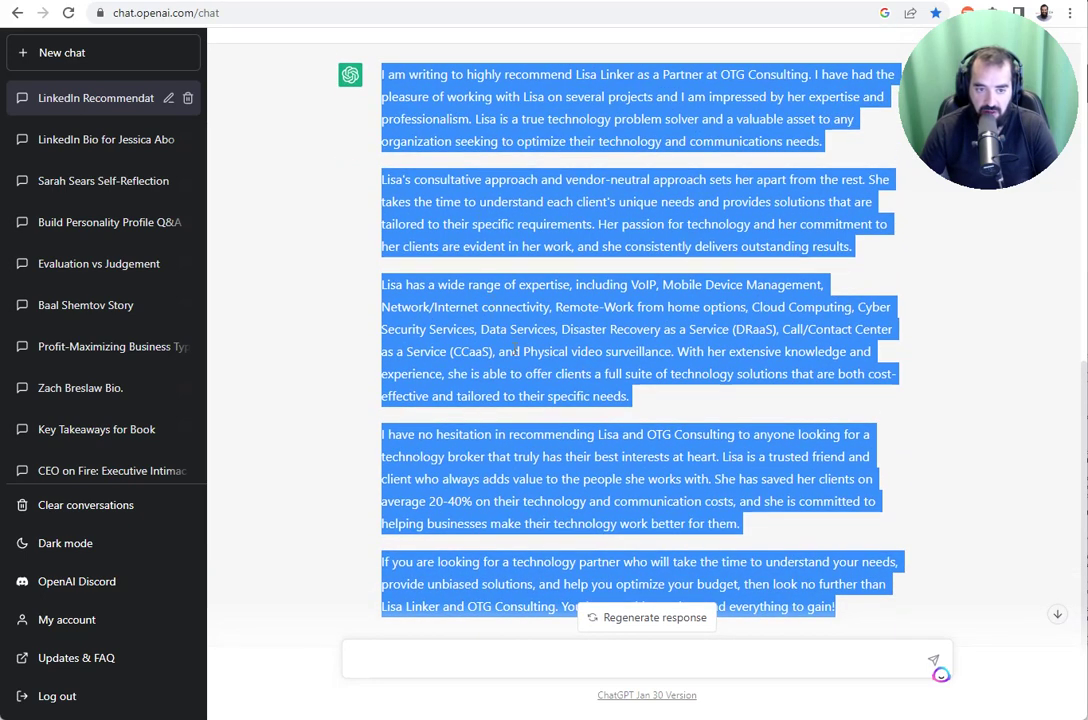
{"action": "scroll", "coordinate": [515, 350], "scroll_direction": "down", "scroll_amount": 1}
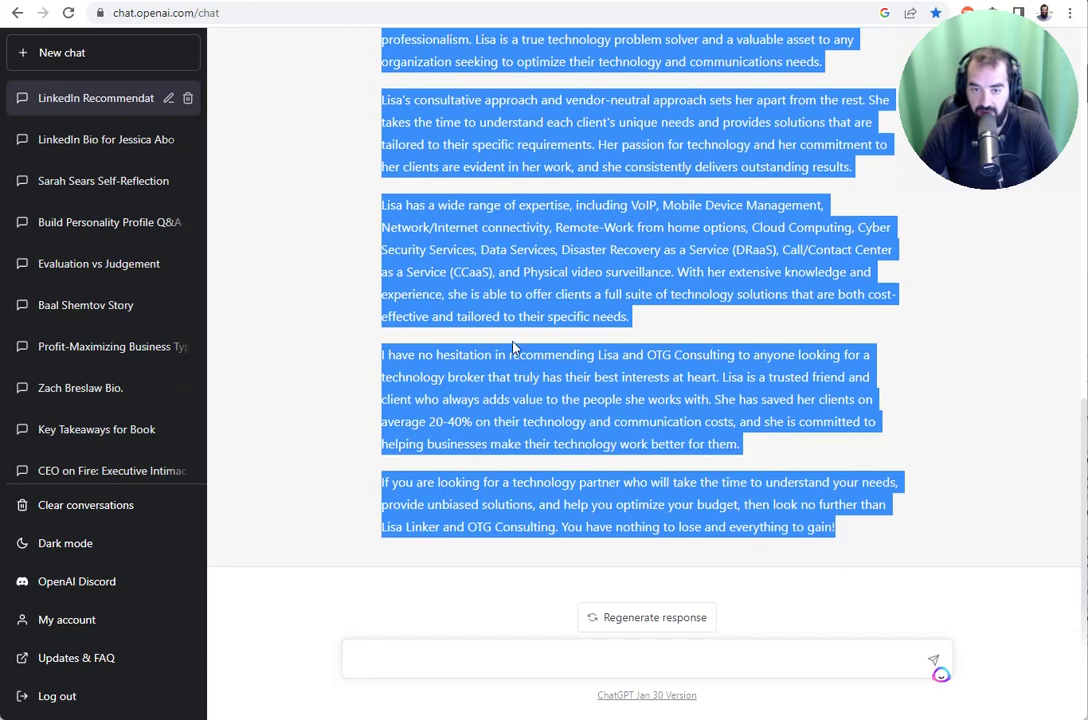
{"action": "left_click", "coordinate": [511, 315]}
- Return to her LinkedIn profile, scroll to Recommendations, and open the empty Recommend form
{"action": "left_click", "coordinate": [643, 0]}
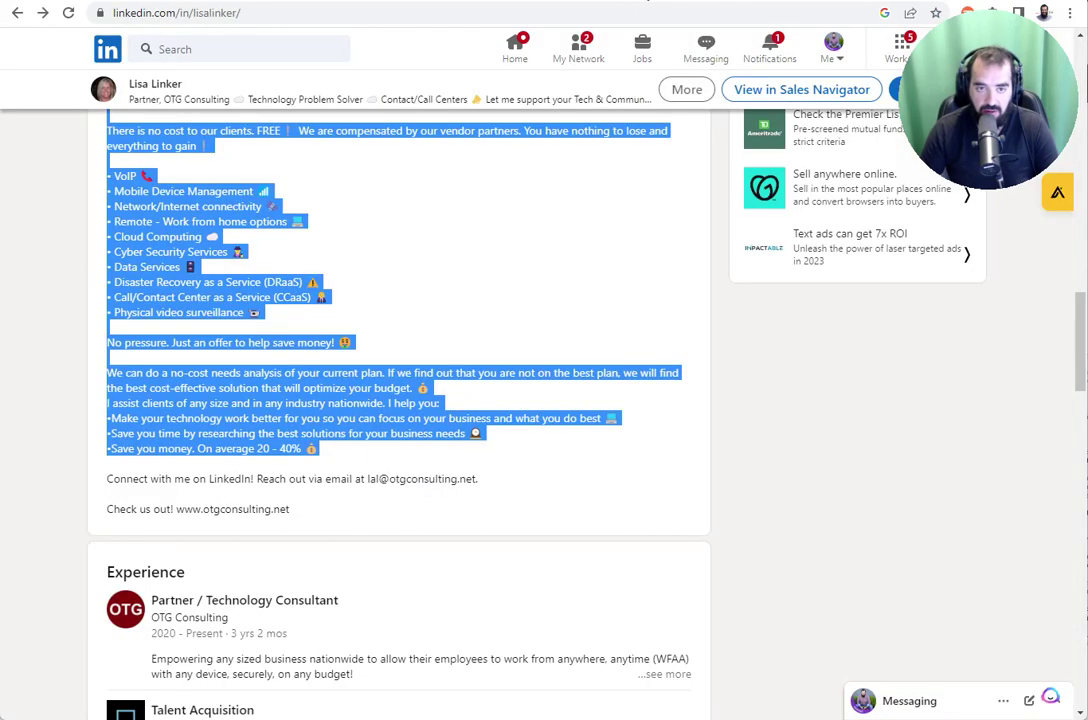
{"action": "left_click", "coordinate": [466, 240]}
{"action": "scroll", "coordinate": [403, 287], "scroll_direction": "up", "scroll_amount": 3}
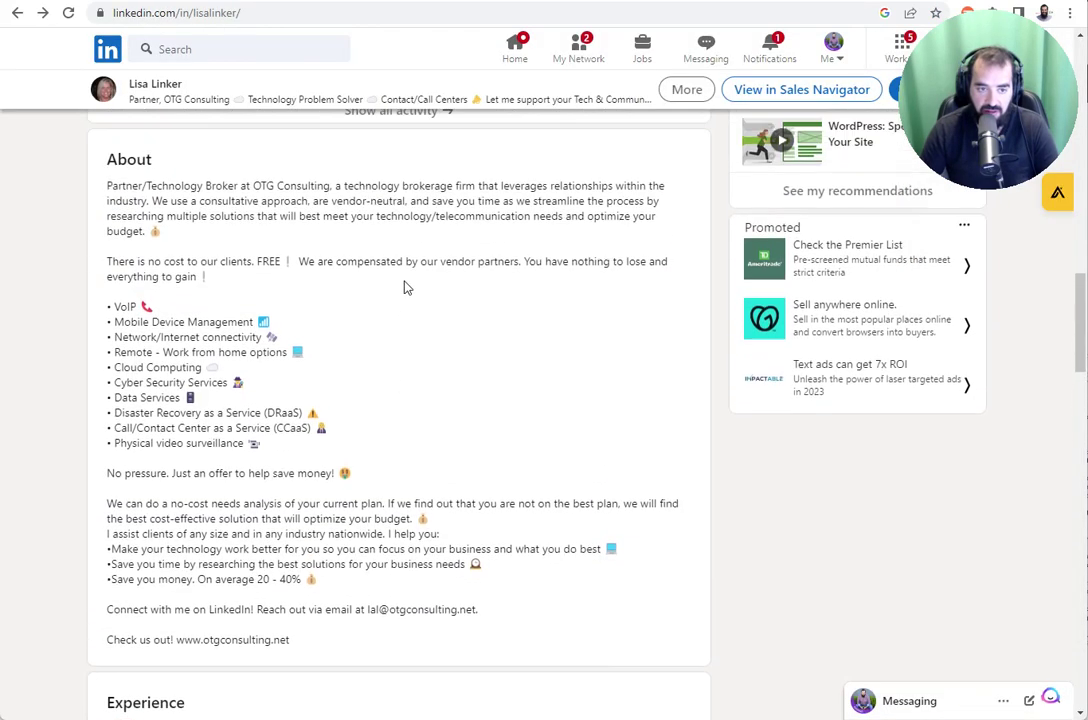
{"action": "scroll", "coordinate": [406, 290], "scroll_direction": "up", "scroll_amount": 2}
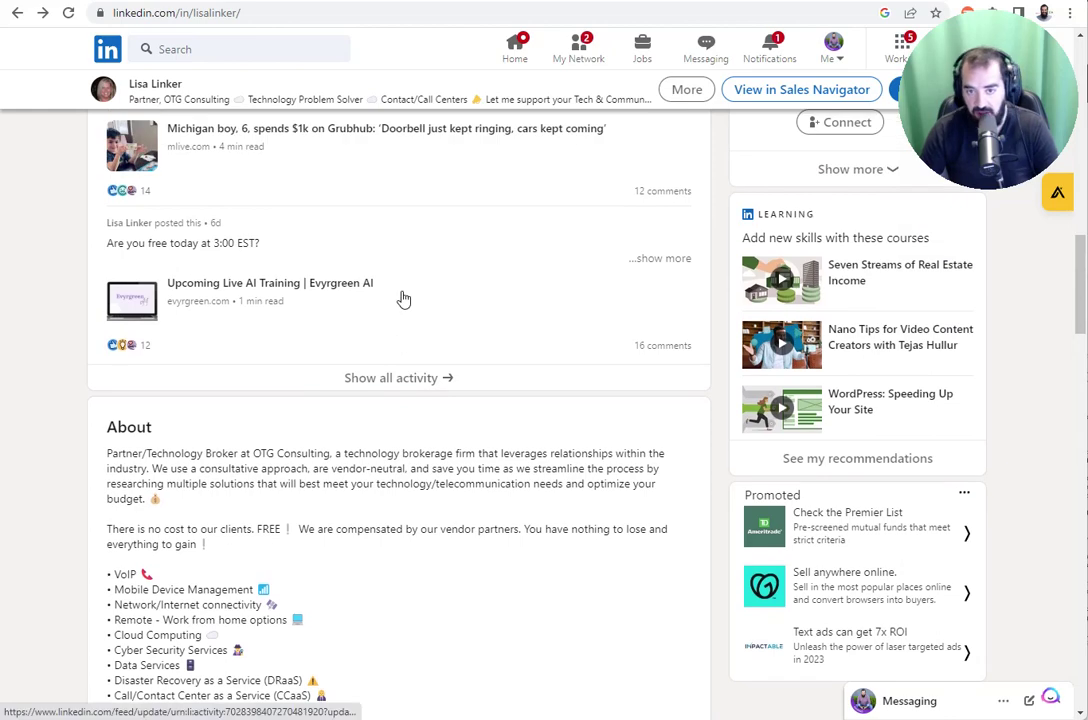
{"action": "scroll", "coordinate": [403, 300], "scroll_direction": "up", "scroll_amount": 2}
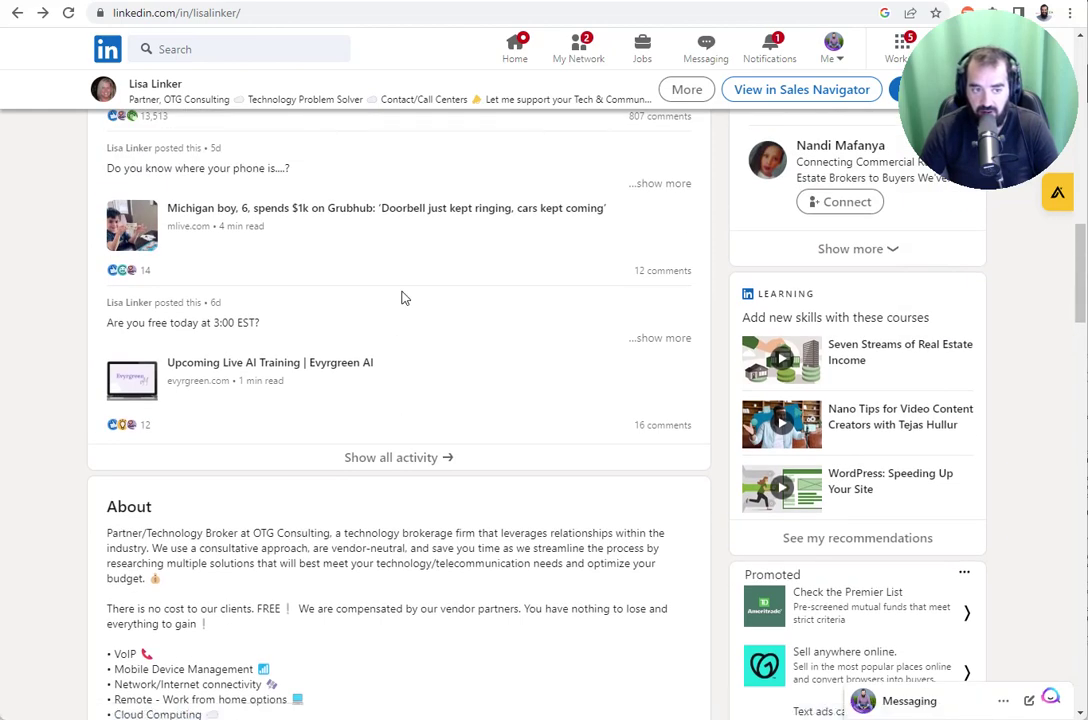
{"action": "scroll", "coordinate": [403, 298], "scroll_direction": "up", "scroll_amount": 4}
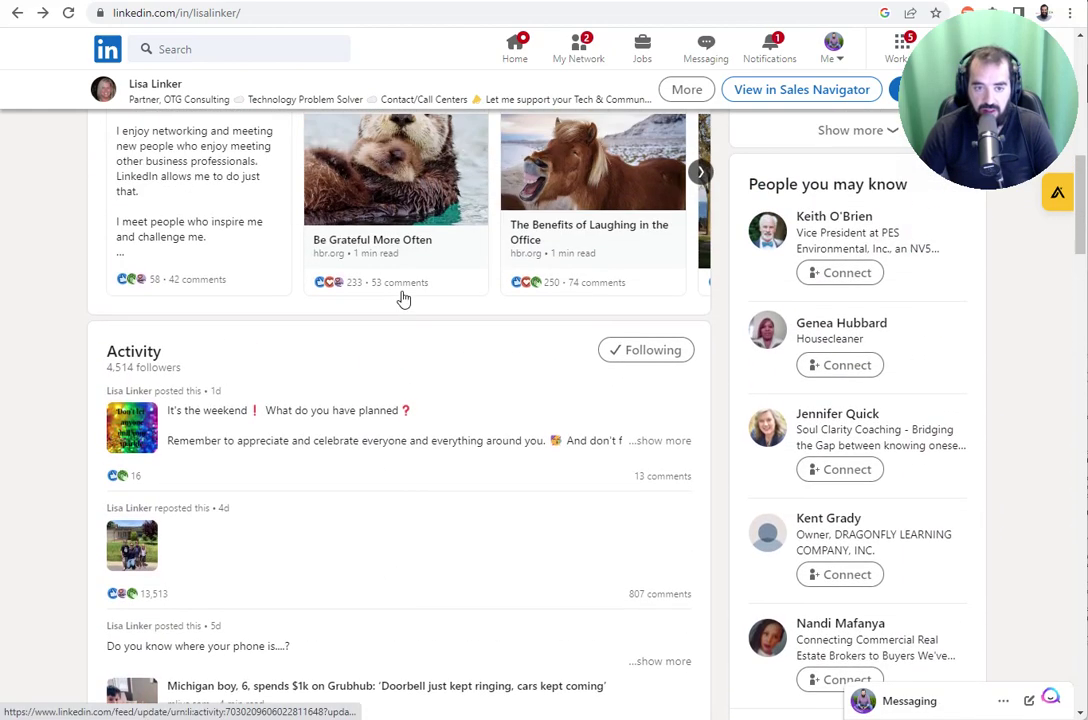
{"action": "scroll", "coordinate": [420, 297], "scroll_direction": "down", "scroll_amount": 7}
{"action": "scroll", "coordinate": [435, 297], "scroll_direction": "down", "scroll_amount": 15}
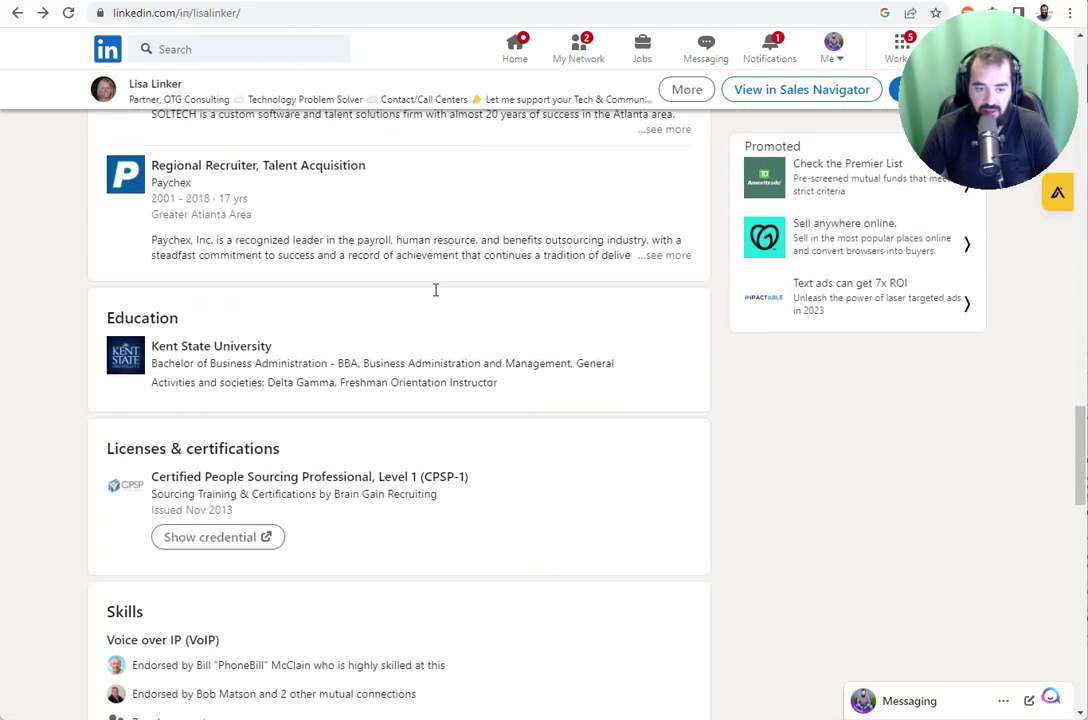
{"action": "scroll", "coordinate": [435, 293], "scroll_direction": "down", "scroll_amount": 6}
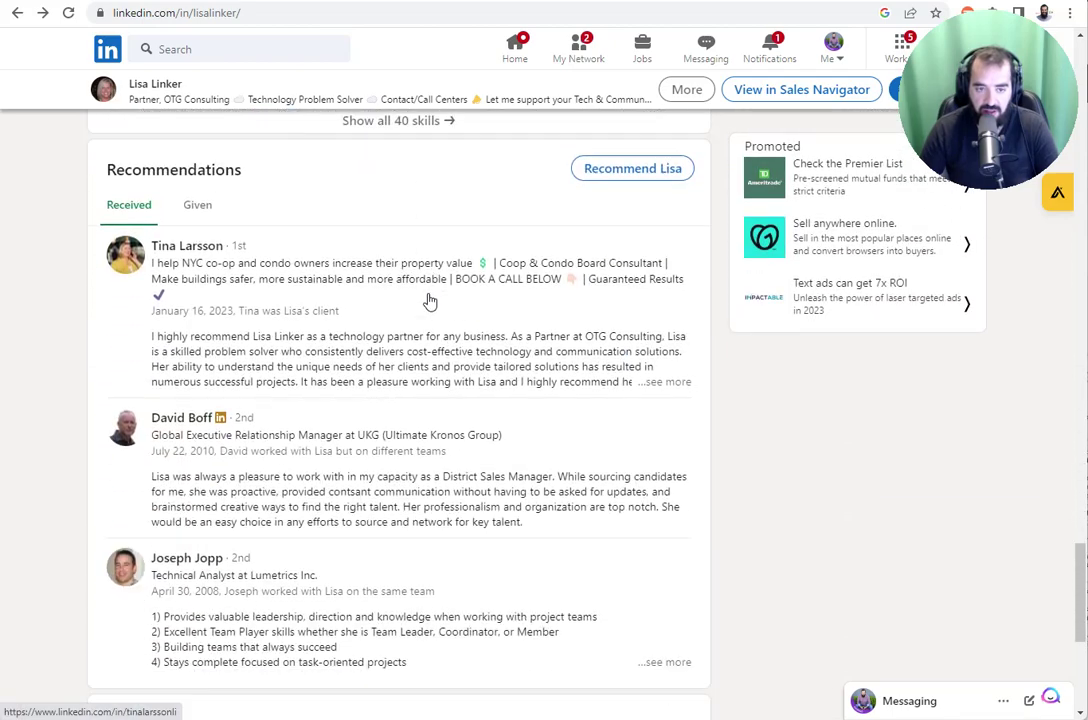
{"action": "left_click", "coordinate": [608, 182]}
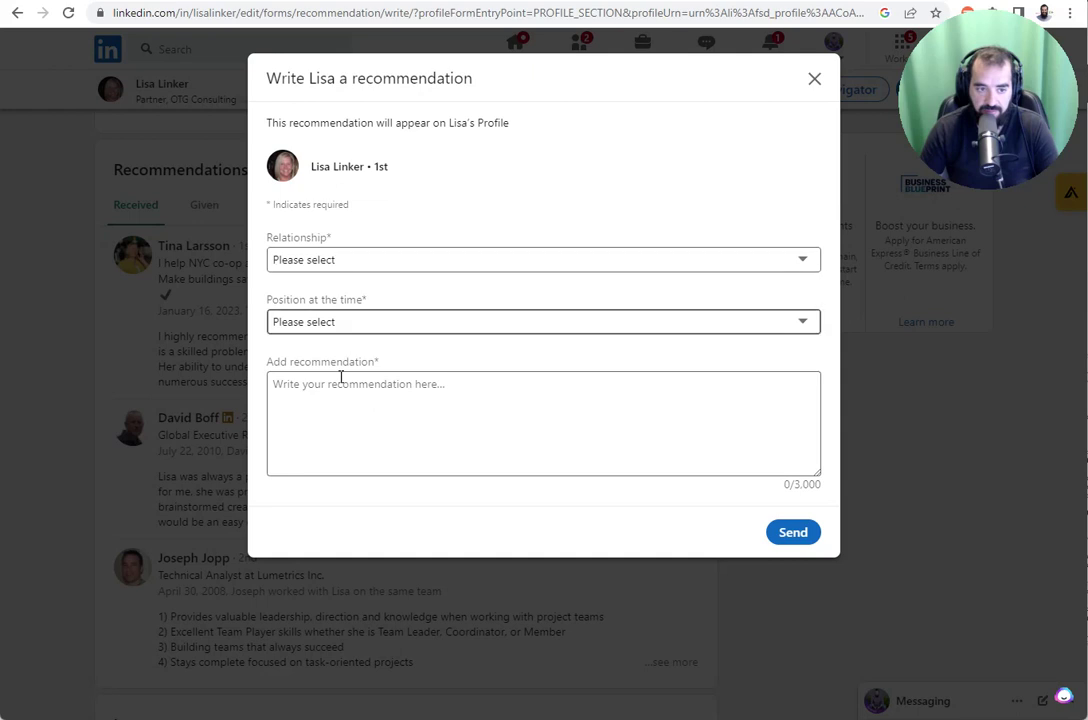
{"action": "left_click", "coordinate": [345, 405]}
- Set the relationship to client and the position to Partner / Technology Consultant at OTG Consulting
{"action": "left_click", "coordinate": [418, 263]}
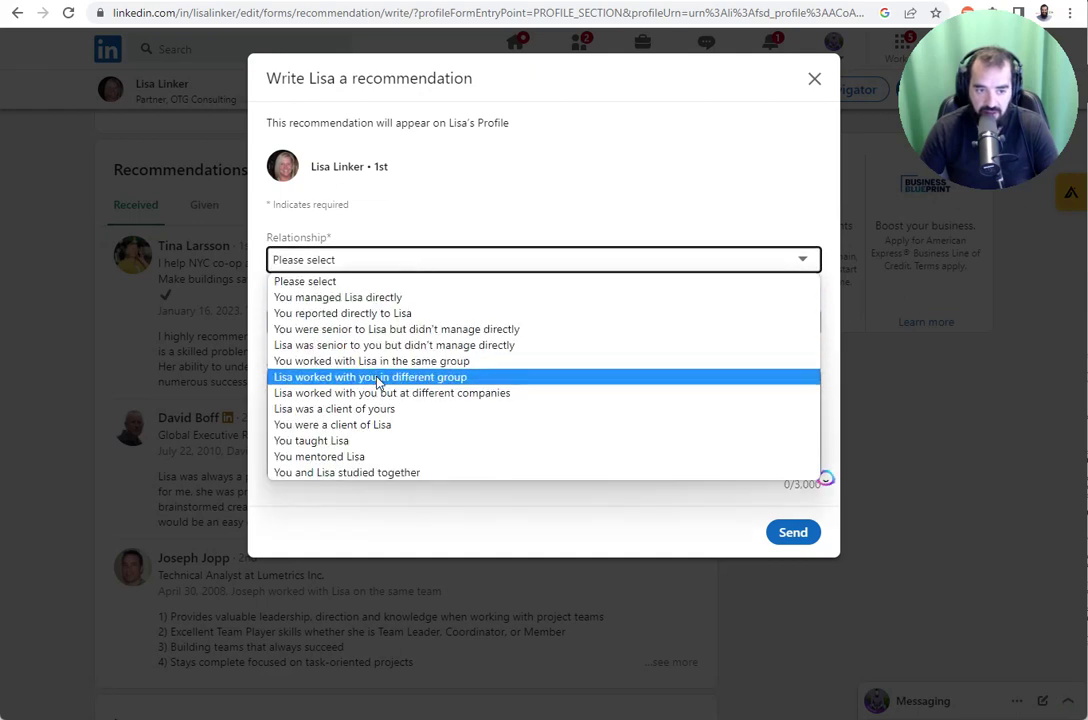
{"action": "left_click", "coordinate": [376, 409]}
{"action": "left_click", "coordinate": [381, 322]}
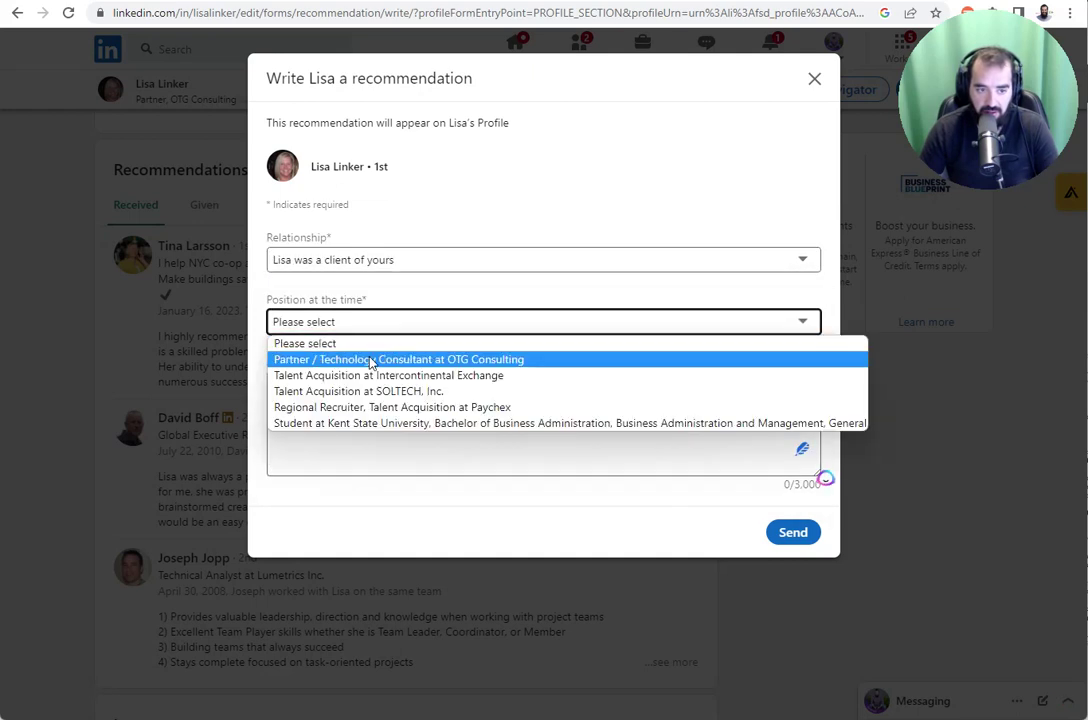
{"action": "left_click", "coordinate": [370, 361]}
- Paste the 1,870-character ChatGPT recommendation text into the form and send it
{"action": "left_click", "coordinate": [367, 406]}
{"action": "key", "text": "ctrl+v"}
{"action": "scroll", "coordinate": [521, 461], "scroll_direction": "up", "scroll_amount": 3}
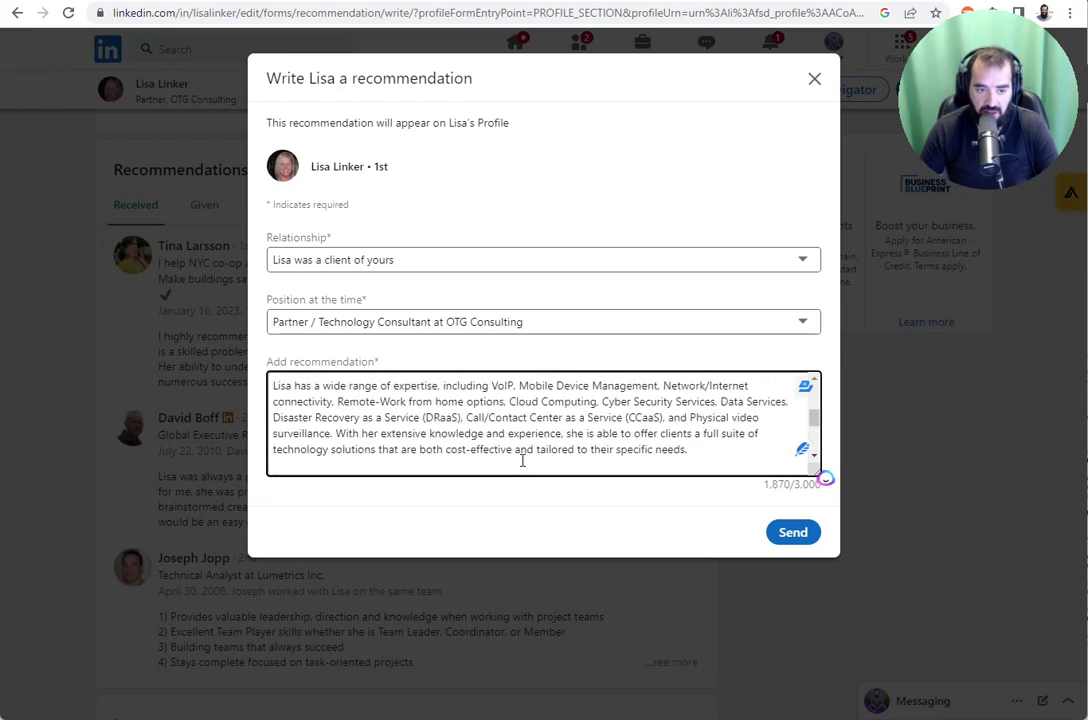
{"action": "scroll", "coordinate": [521, 461], "scroll_direction": "up", "scroll_amount": 5}
{"action": "scroll", "coordinate": [521, 461], "scroll_direction": "down", "scroll_amount": 10}
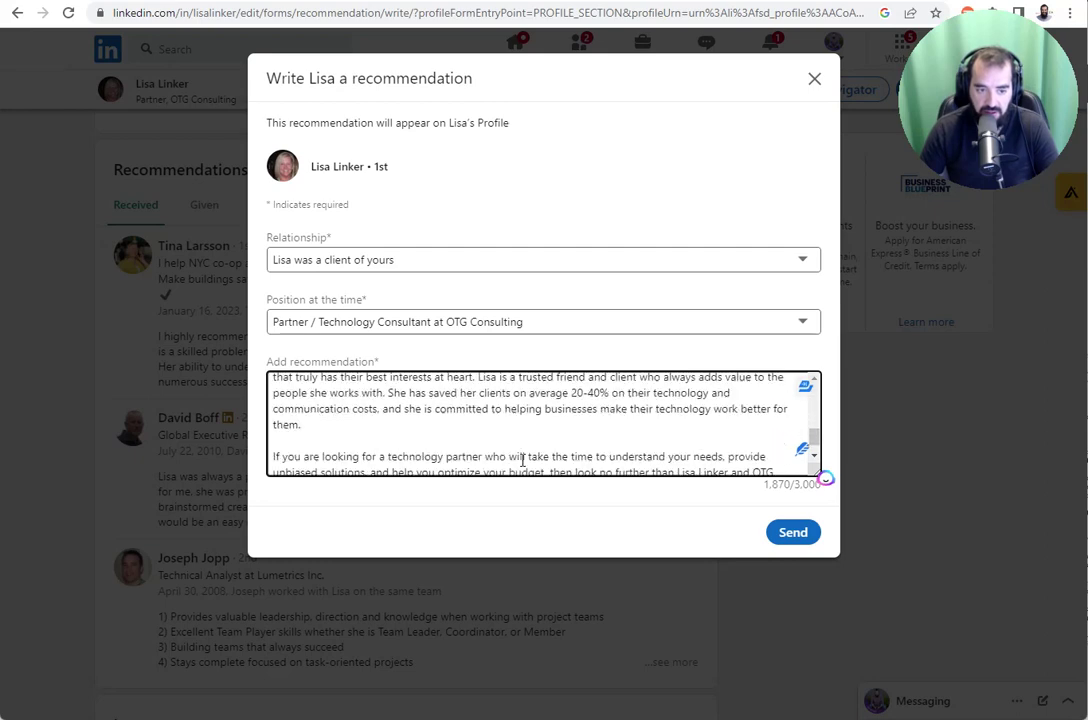
{"action": "left_click", "coordinate": [792, 533]}
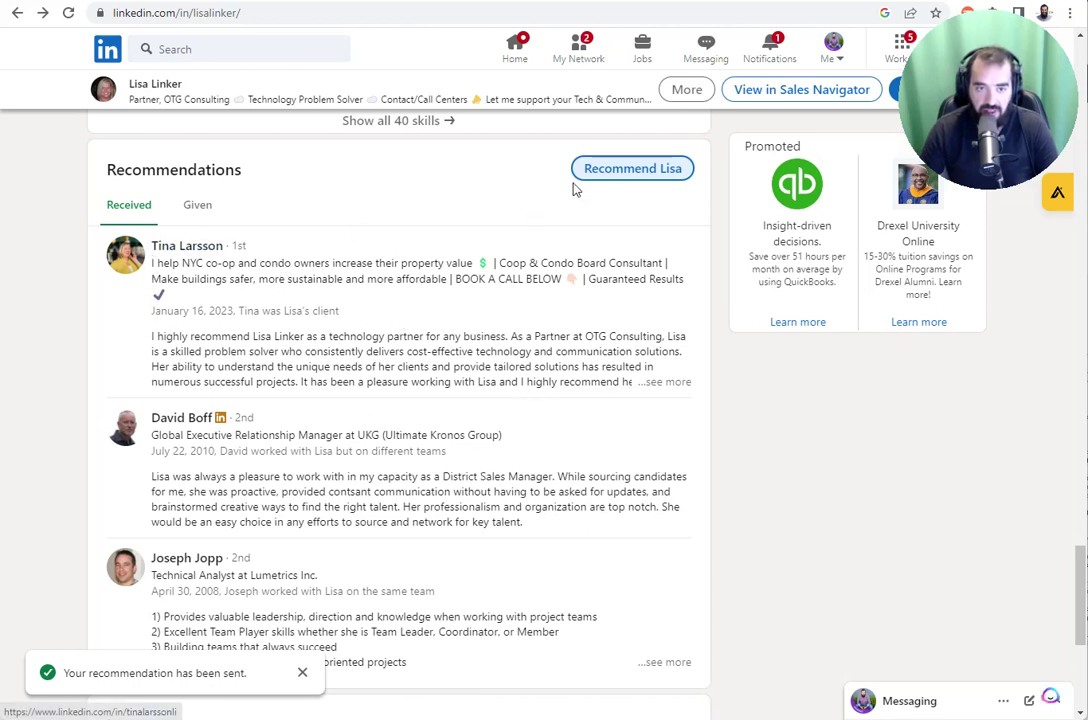
- List your given recommendations, with the new February 12, 2023 one on top, then open the GPARENCY founder's profile
{"action": "left_click", "coordinate": [830, 48]}
{"action": "left_click", "coordinate": [722, 113]}
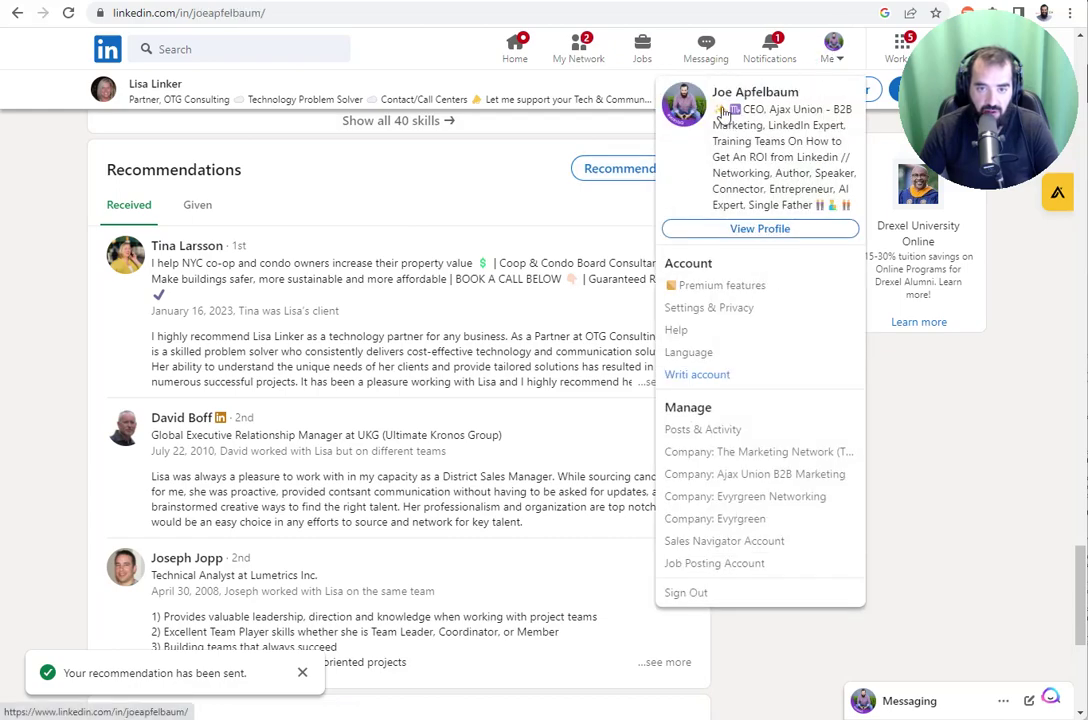
{"action": "scroll", "coordinate": [405, 318], "scroll_direction": "down", "scroll_amount": 8}
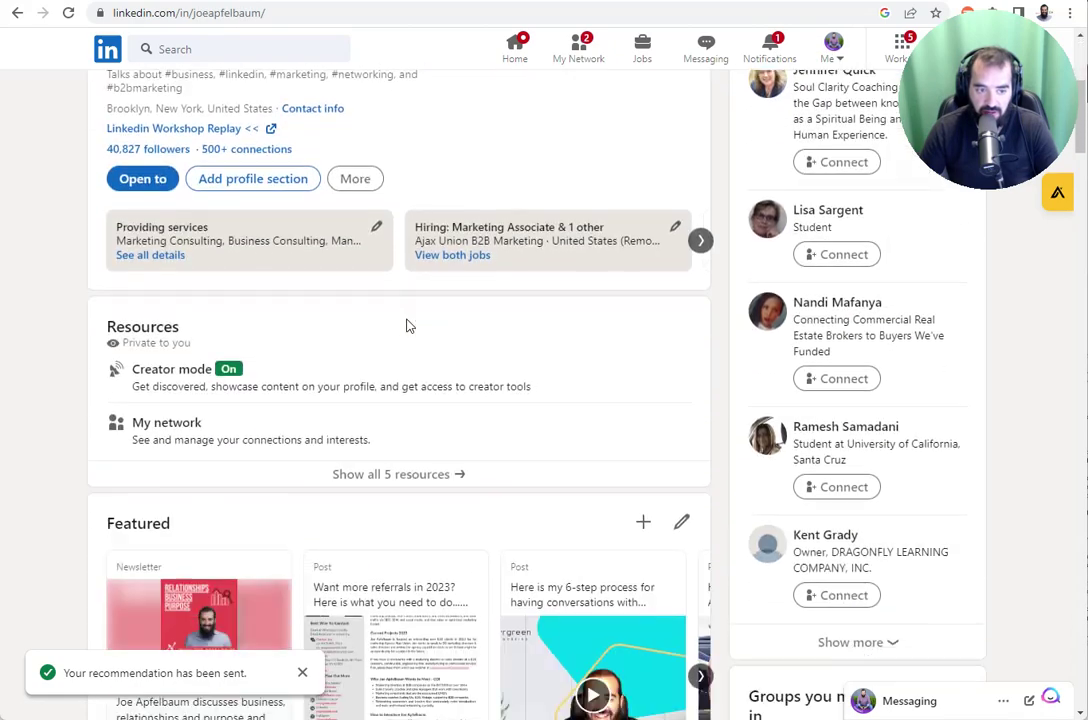
{"action": "scroll", "coordinate": [409, 330], "scroll_direction": "down", "scroll_amount": 20}
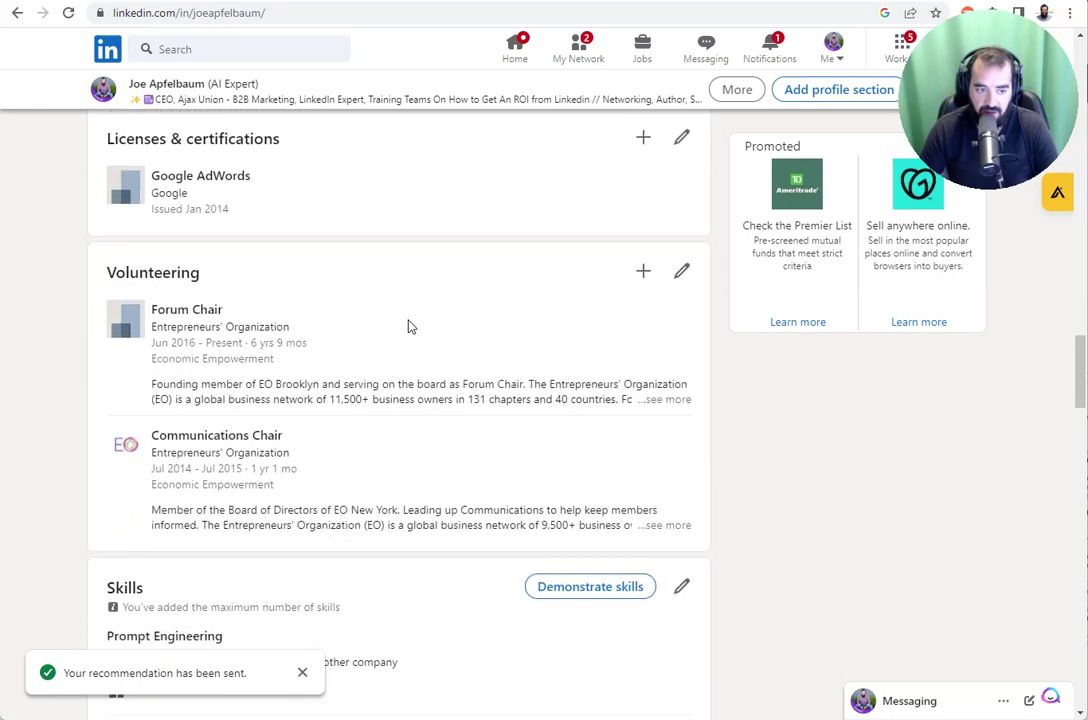
{"action": "scroll", "coordinate": [408, 326], "scroll_direction": "down", "scroll_amount": 3}
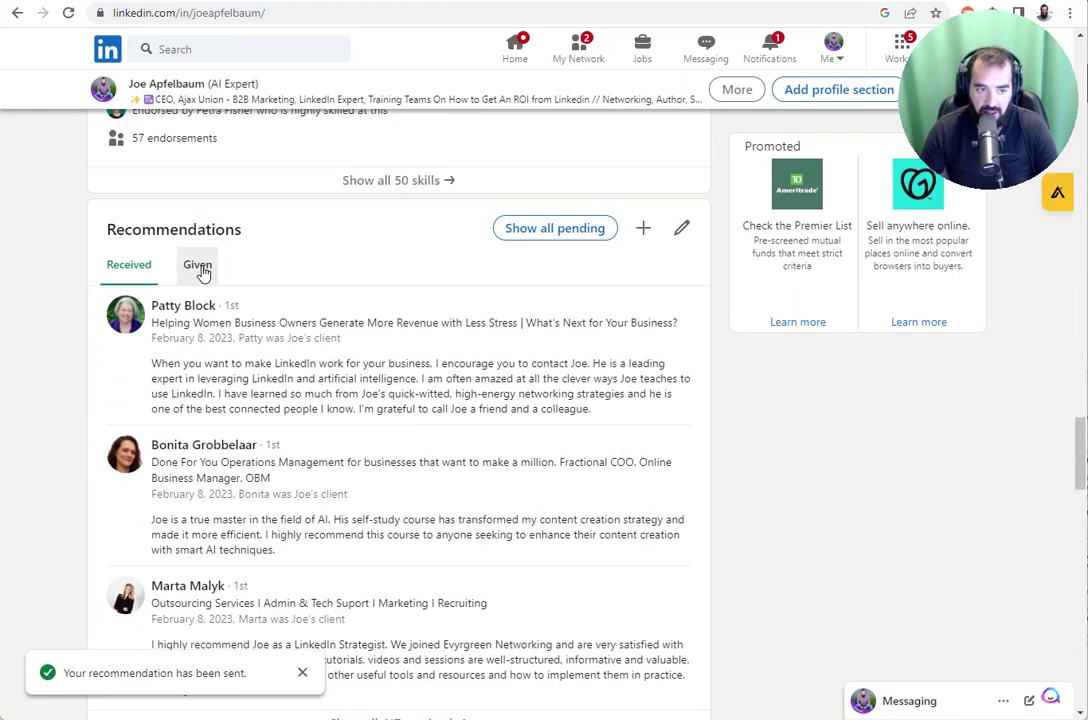
{"action": "left_click", "coordinate": [198, 265]}
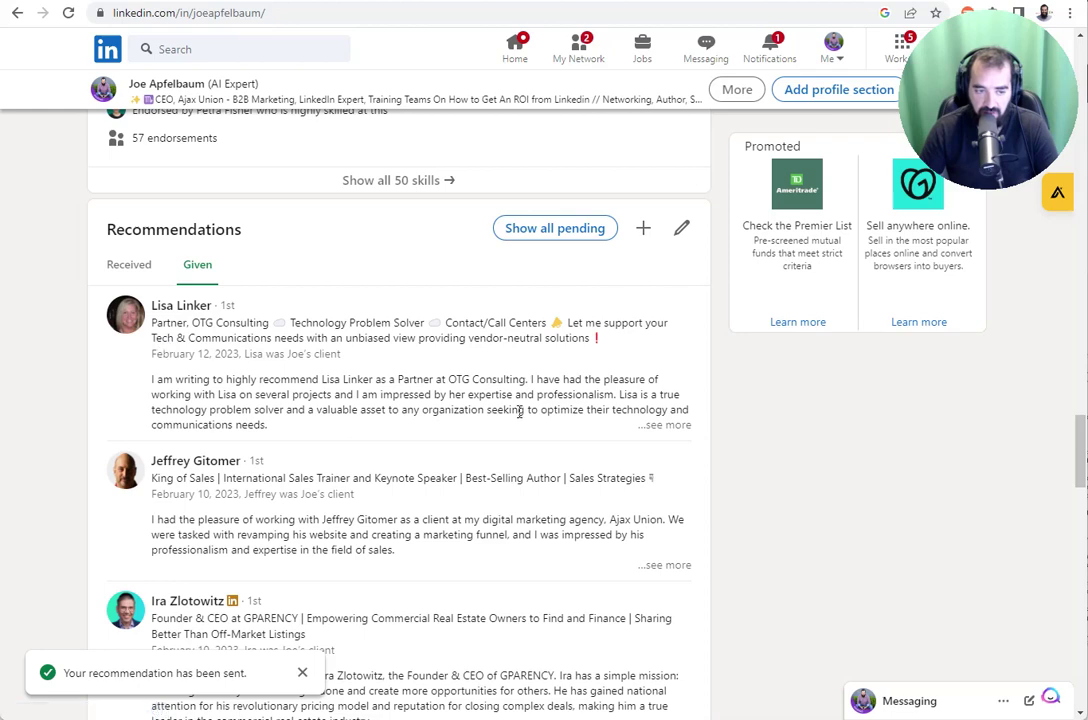
{"action": "scroll", "coordinate": [236, 360], "scroll_direction": "down", "scroll_amount": 3}
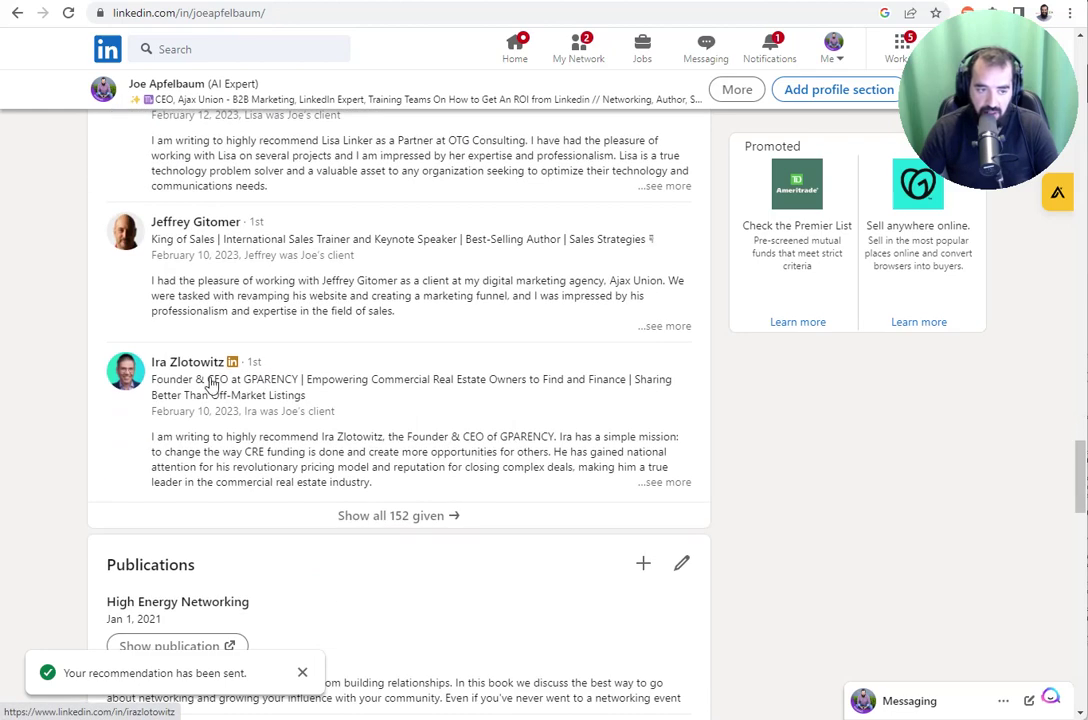
{"action": "left_click", "coordinate": [176, 365]}
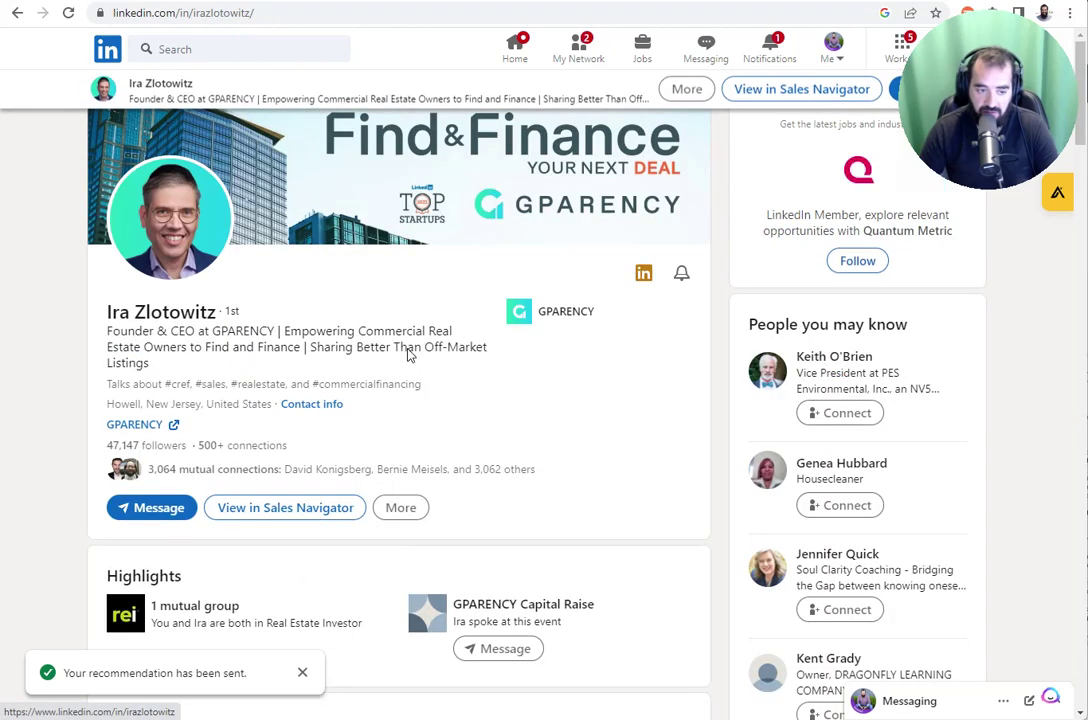
- Scroll down the GPARENCY founder's profile to his Recommendations, then back to the top
{"action": "scroll", "coordinate": [364, 369], "scroll_direction": "down", "scroll_amount": 7}
{"action": "scroll", "coordinate": [364, 369], "scroll_direction": "down", "scroll_amount": 20}
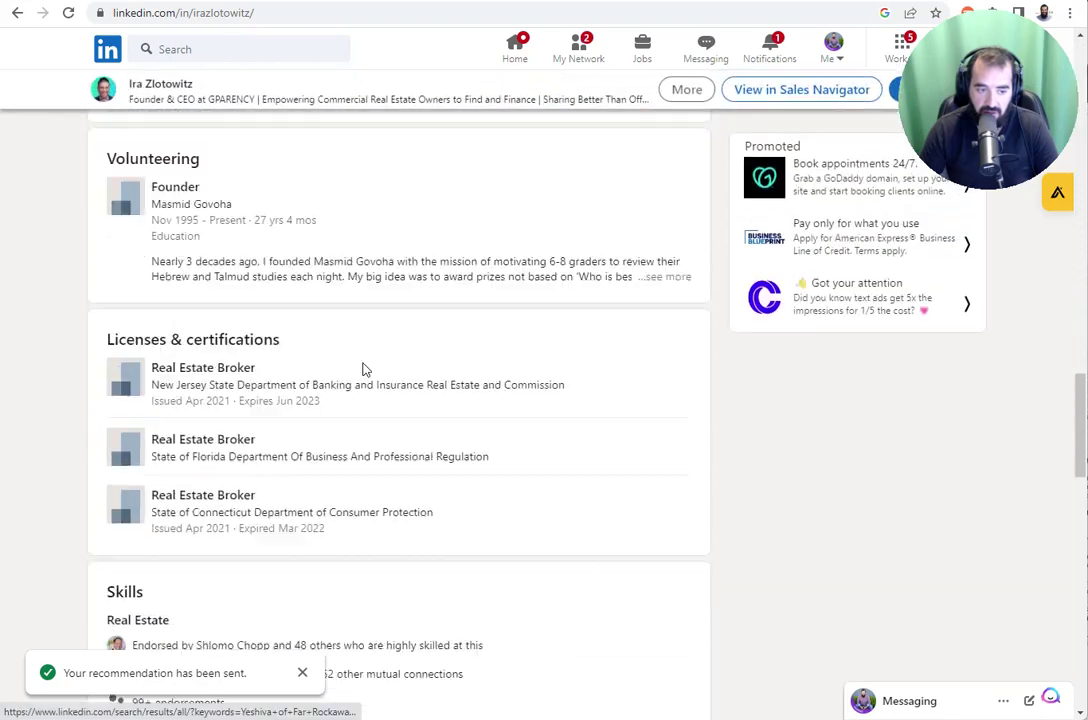
{"action": "scroll", "coordinate": [358, 375], "scroll_direction": "down", "scroll_amount": 3}
{"action": "scroll", "coordinate": [333, 335], "scroll_direction": "up", "scroll_amount": 2}
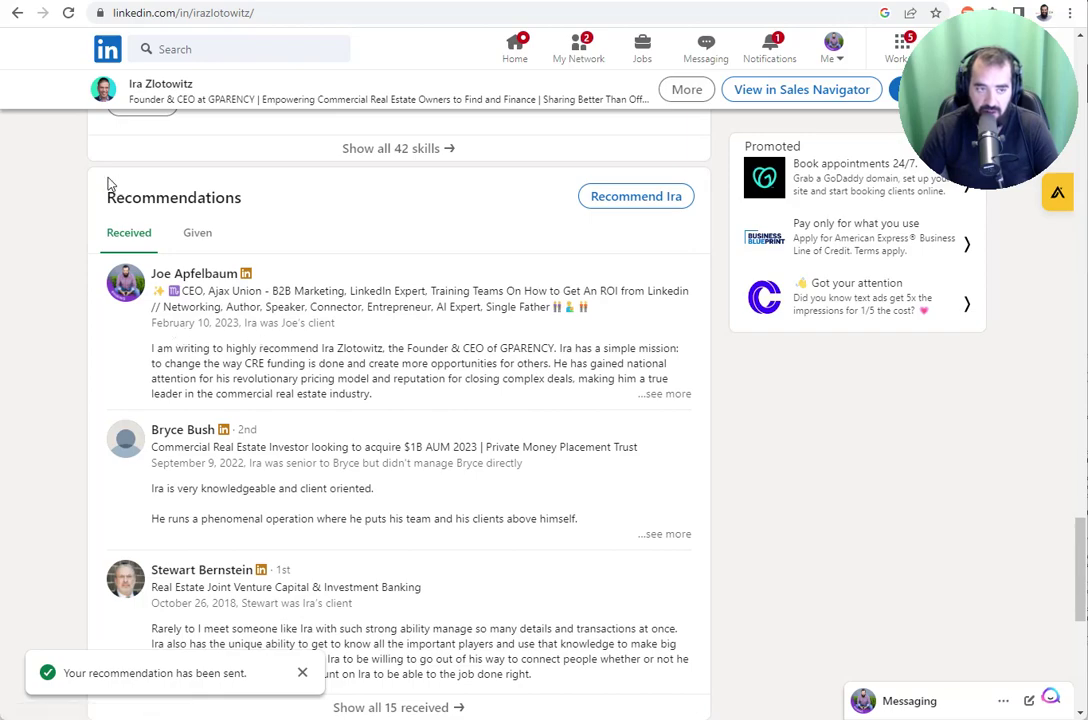
{"action": "scroll", "coordinate": [294, 336], "scroll_direction": "up", "scroll_amount": 20}
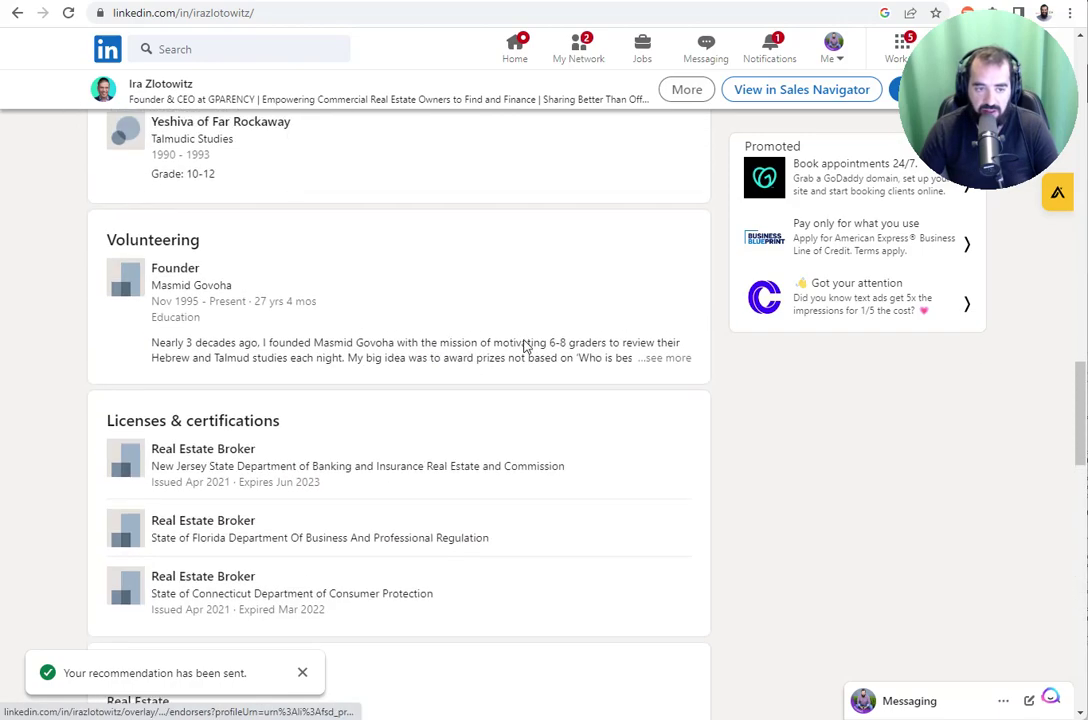
{"action": "scroll", "coordinate": [533, 345], "scroll_direction": "up", "scroll_amount": 10}
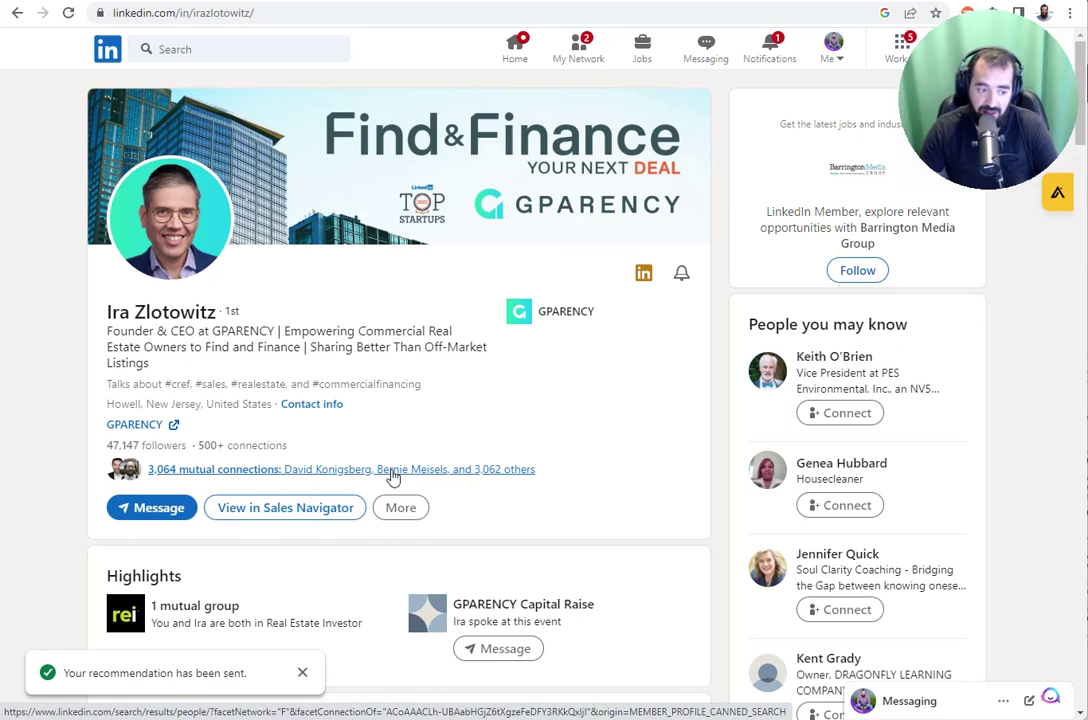
{"action": "left_click", "coordinate": [316, 14]}
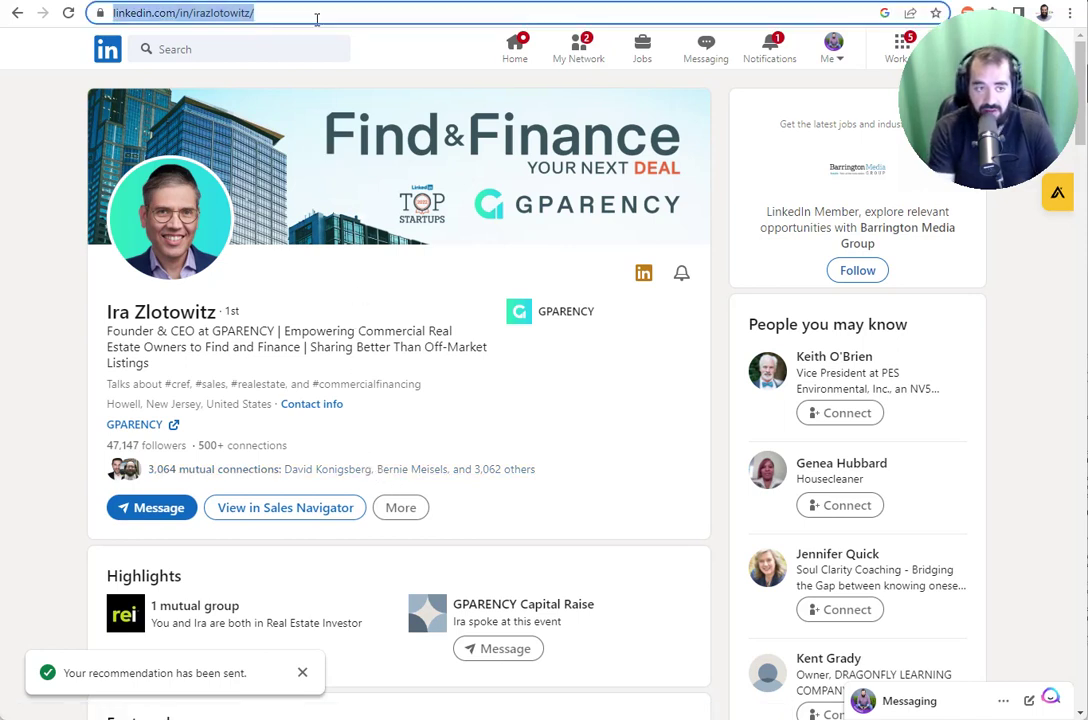
- Load newaicourse.com and scroll down to the Evyrgreen AI course modules
{"action": "type", "text": "new"}
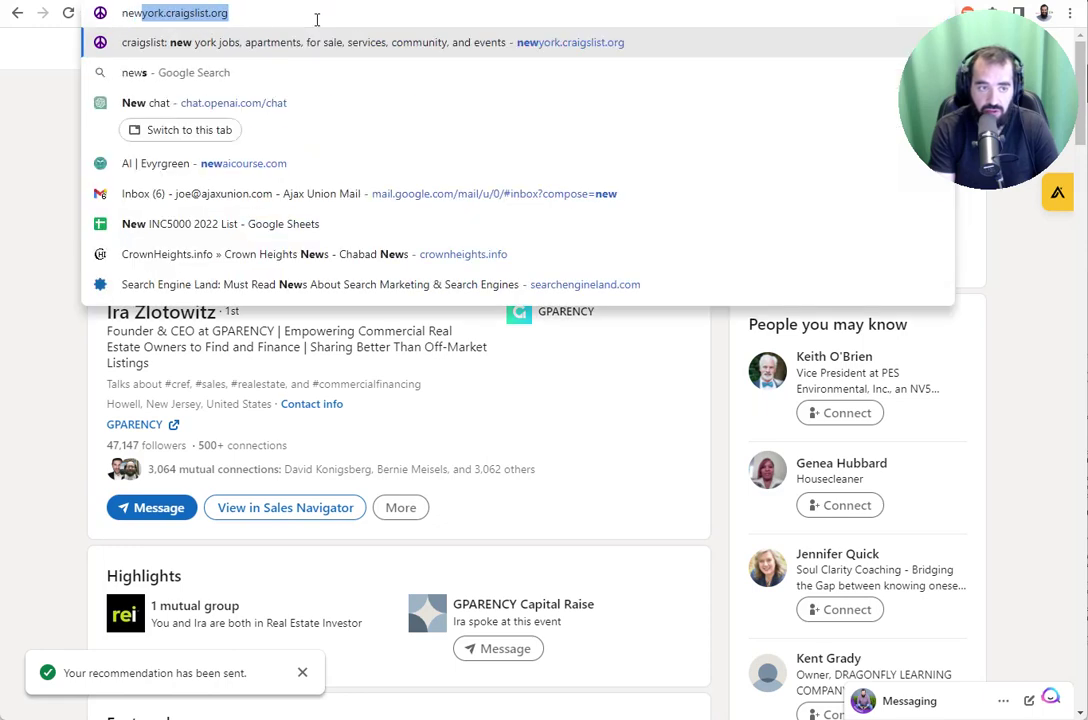
{"action": "type", "text": "aicourse.com"}
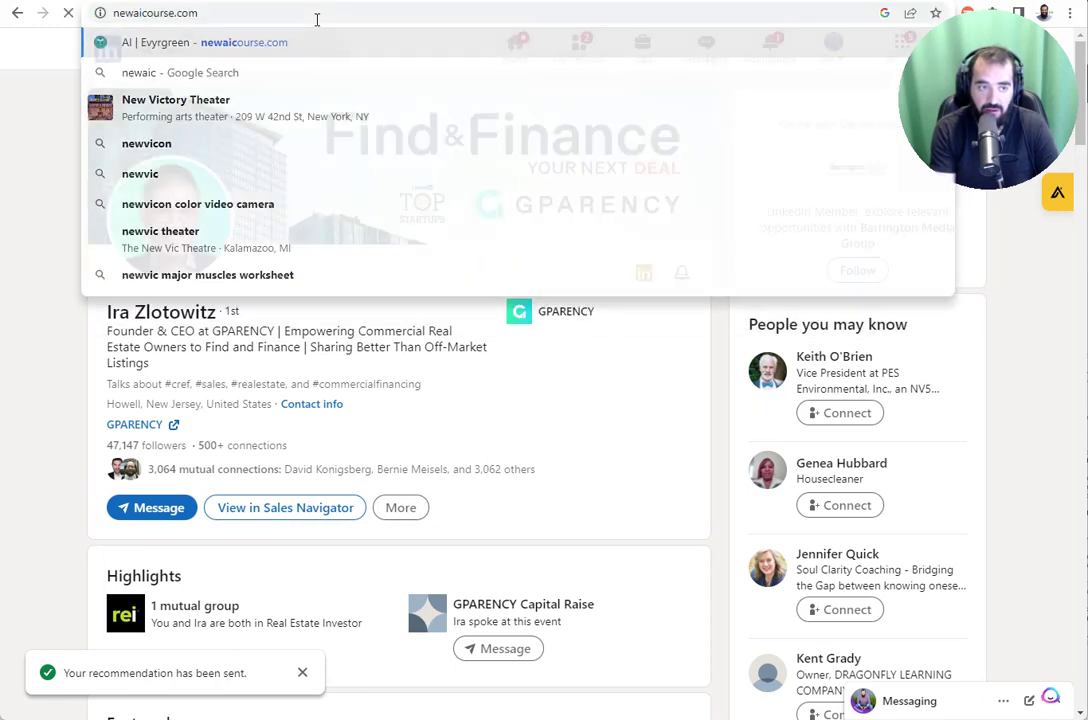
{"action": "key", "text": "Return"}
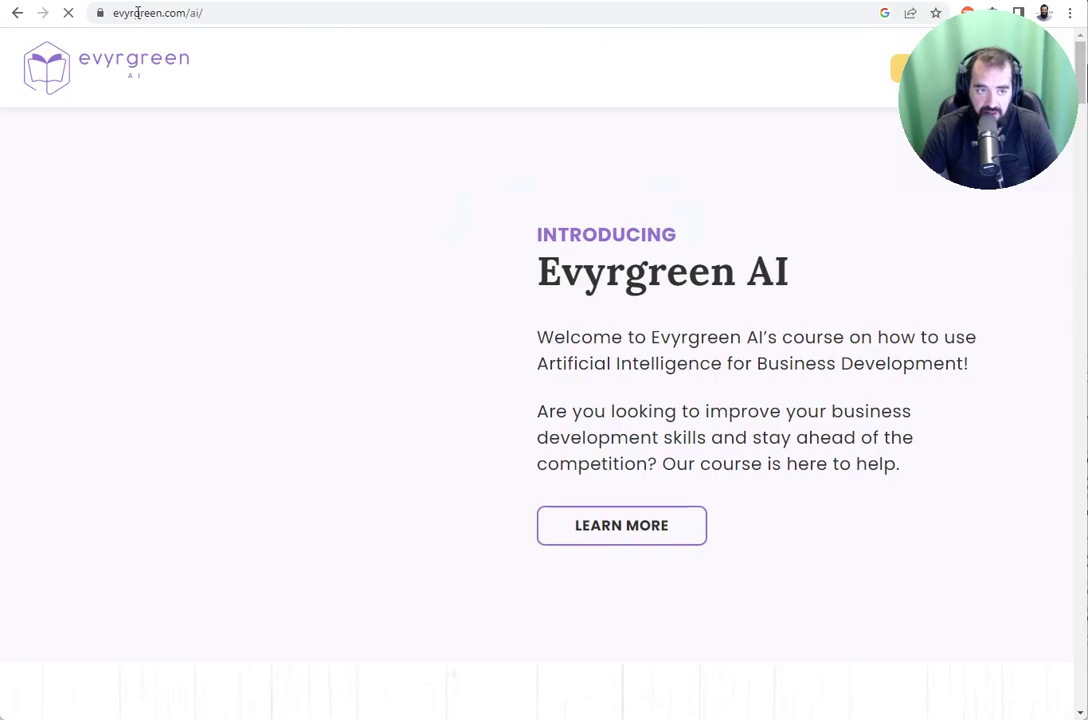
{"action": "scroll", "coordinate": [571, 280], "scroll_direction": "down", "scroll_amount": 8}
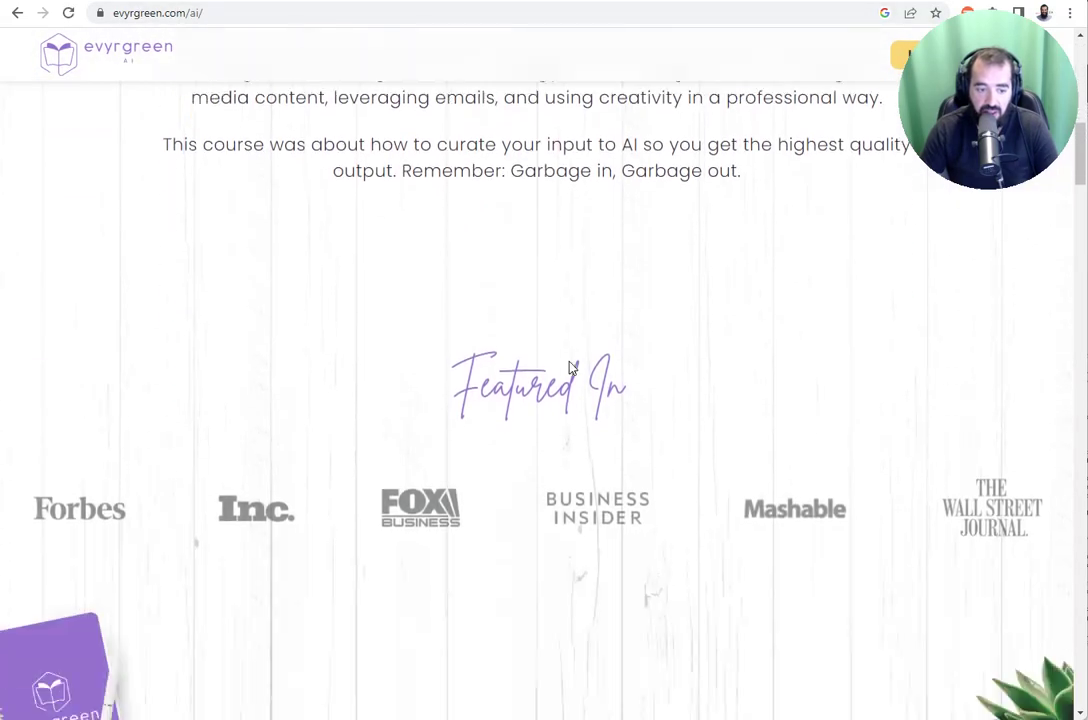
{"action": "scroll", "coordinate": [571, 368], "scroll_direction": "down", "scroll_amount": 15}
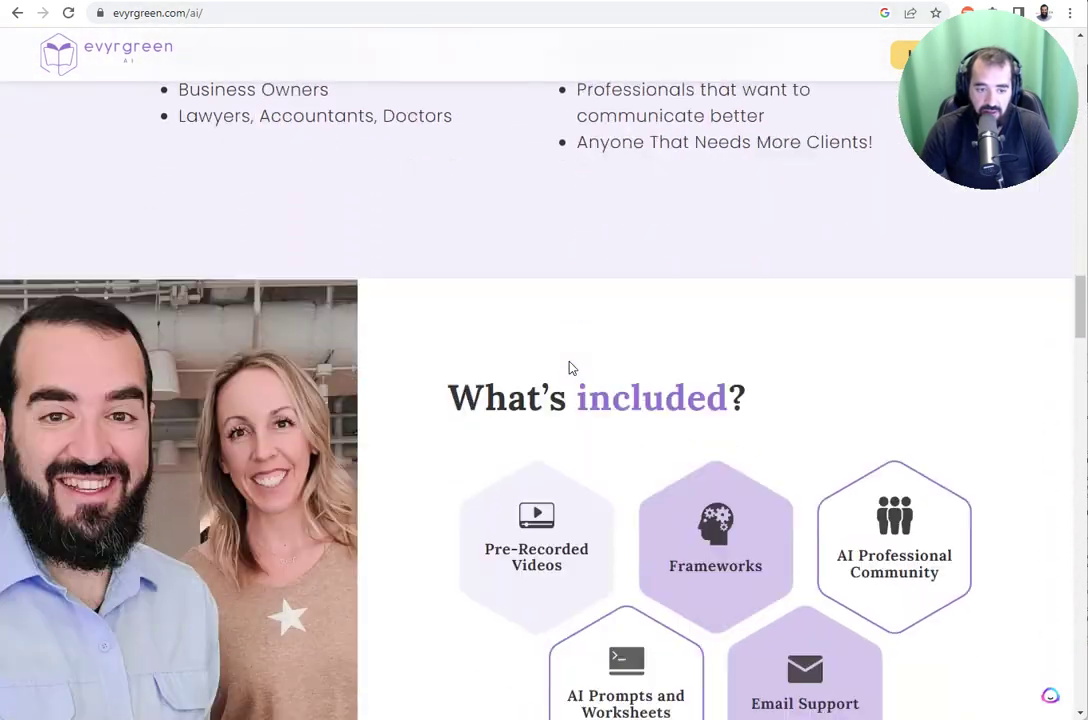
{"action": "scroll", "coordinate": [571, 368], "scroll_direction": "down", "scroll_amount": 15}
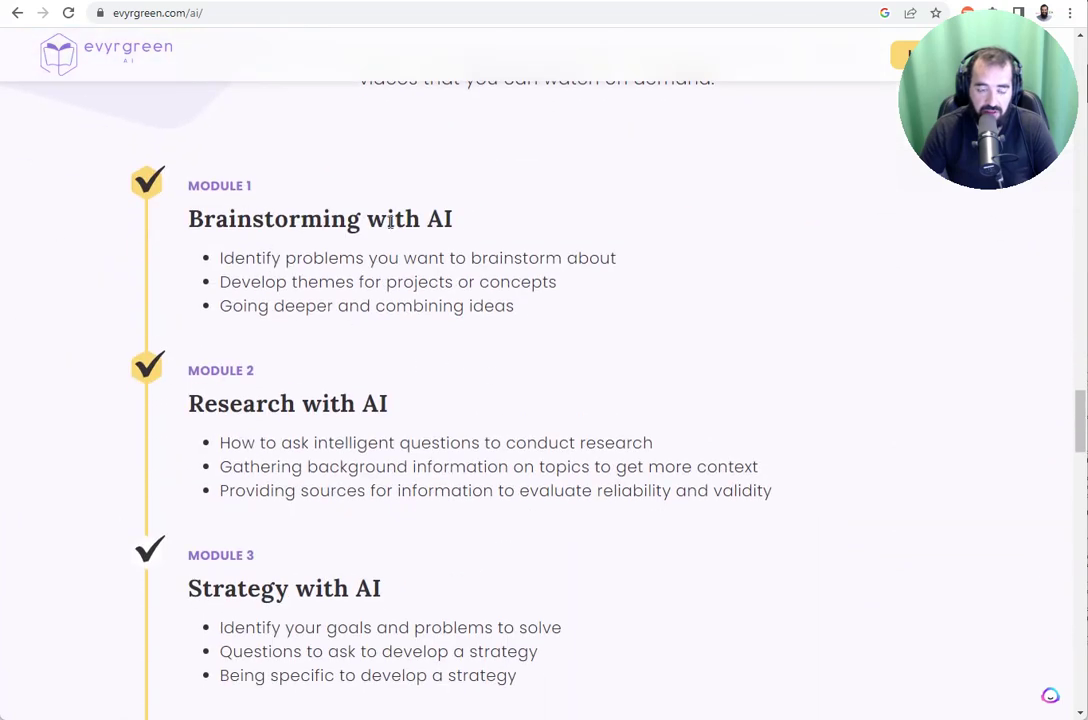
- Review the ten AI modules and the 'Who is this course for?' section
{"action": "scroll", "coordinate": [393, 224], "scroll_direction": "down", "scroll_amount": 2}
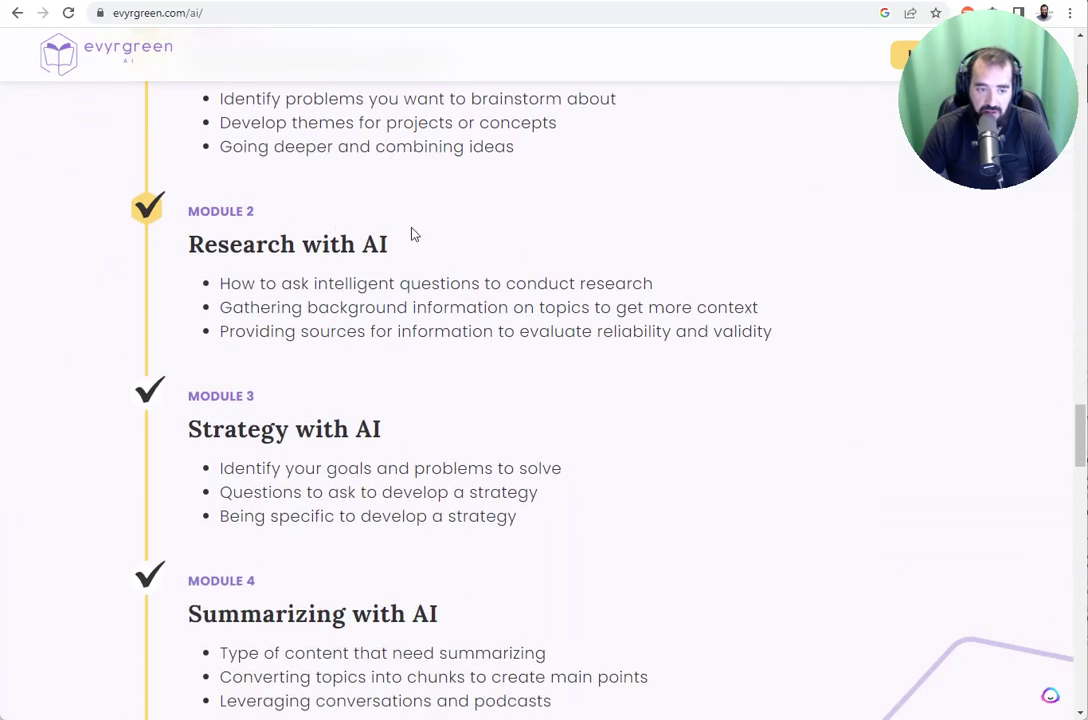
{"action": "scroll", "coordinate": [410, 233], "scroll_direction": "down", "scroll_amount": 3}
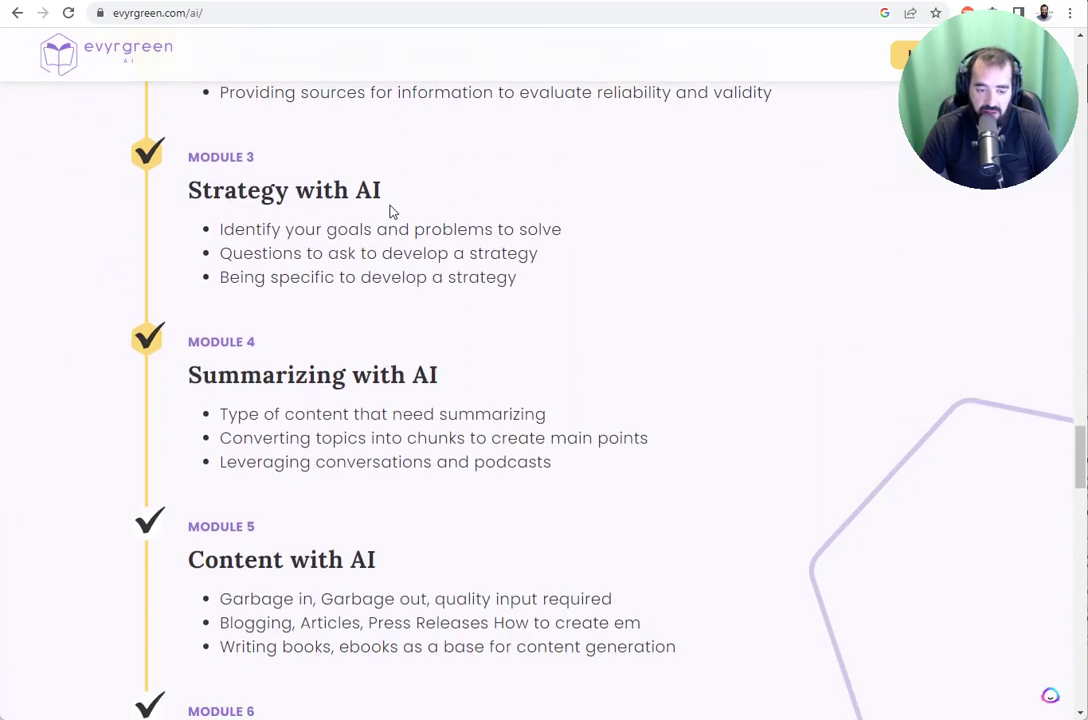
{"action": "scroll", "coordinate": [390, 211], "scroll_direction": "down", "scroll_amount": 5}
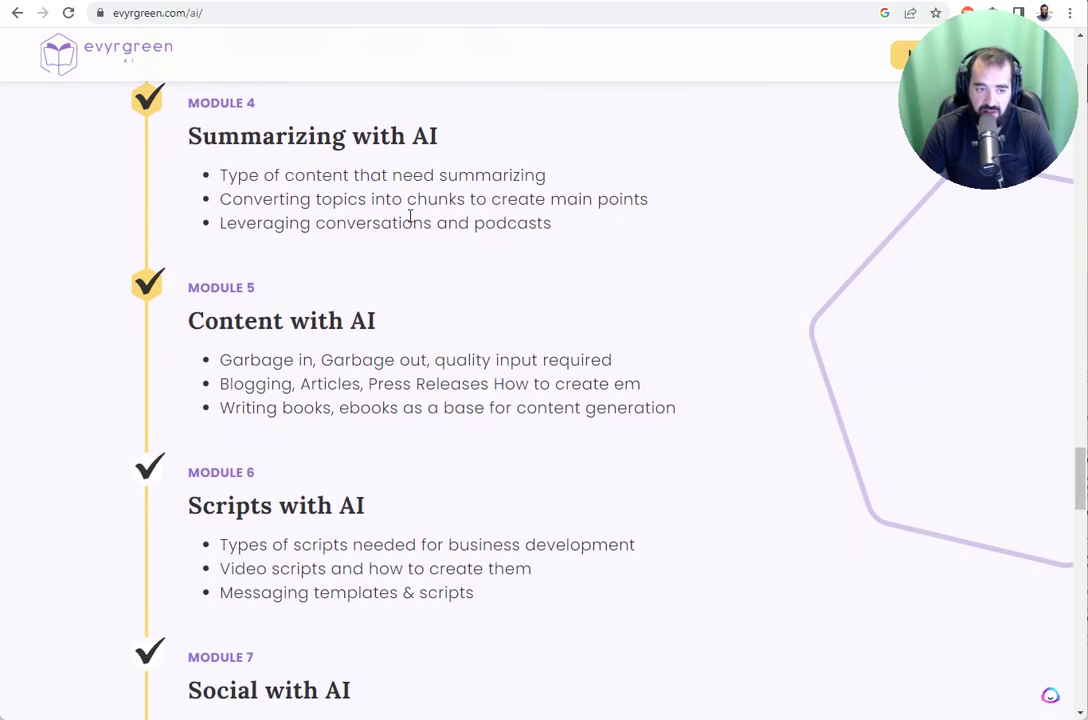
{"action": "scroll", "coordinate": [351, 208], "scroll_direction": "down", "scroll_amount": 4}
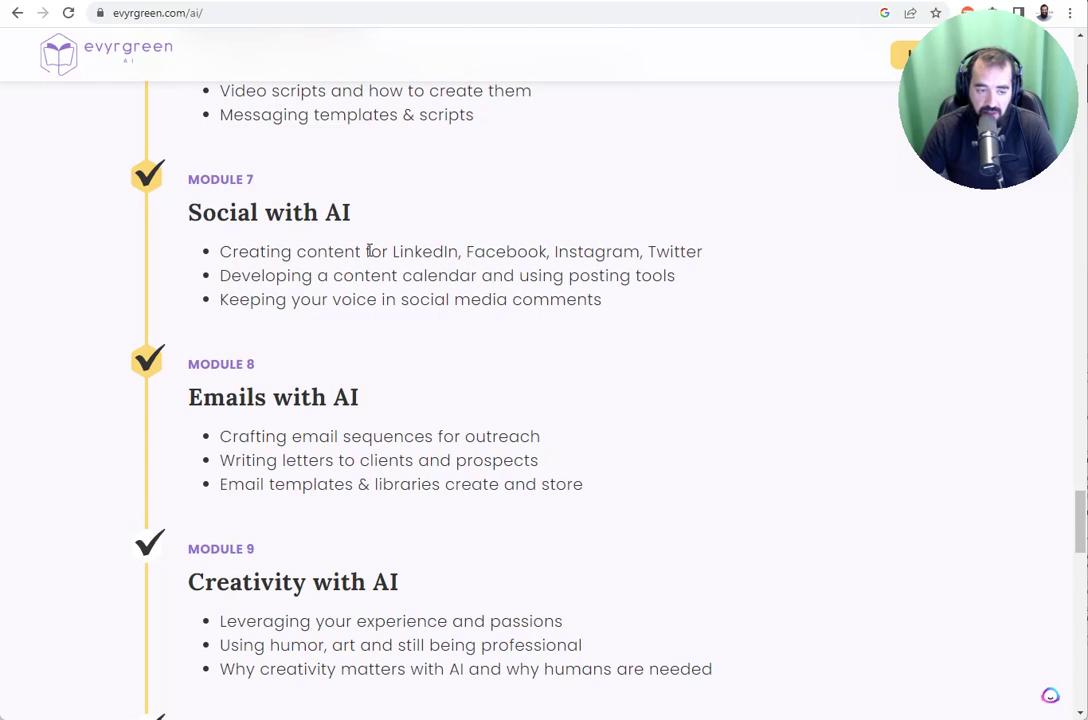
{"action": "scroll", "coordinate": [369, 251], "scroll_direction": "down", "scroll_amount": 2}
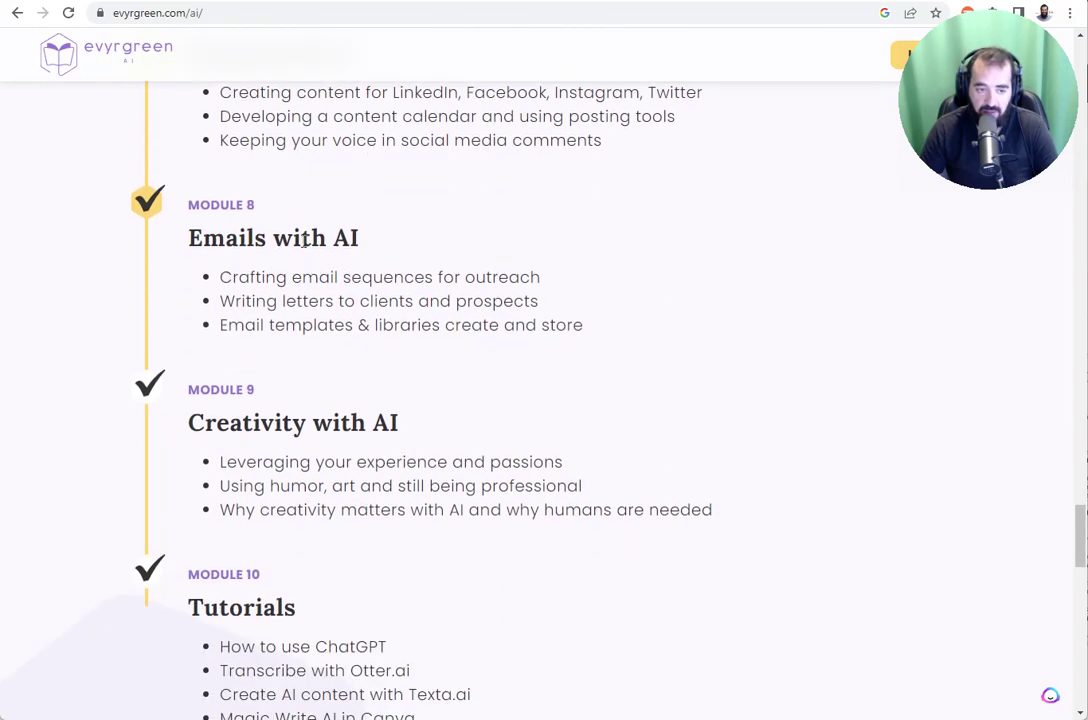
{"action": "scroll", "coordinate": [346, 293], "scroll_direction": "down", "scroll_amount": 2}
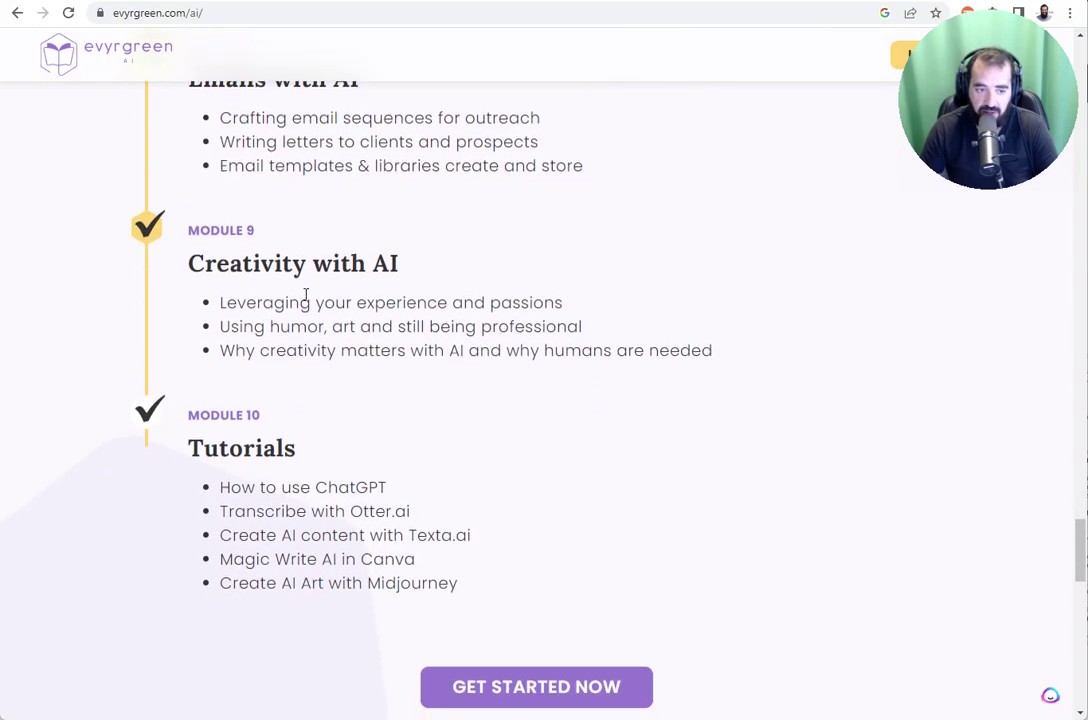
{"action": "scroll", "coordinate": [338, 292], "scroll_direction": "down", "scroll_amount": 1}
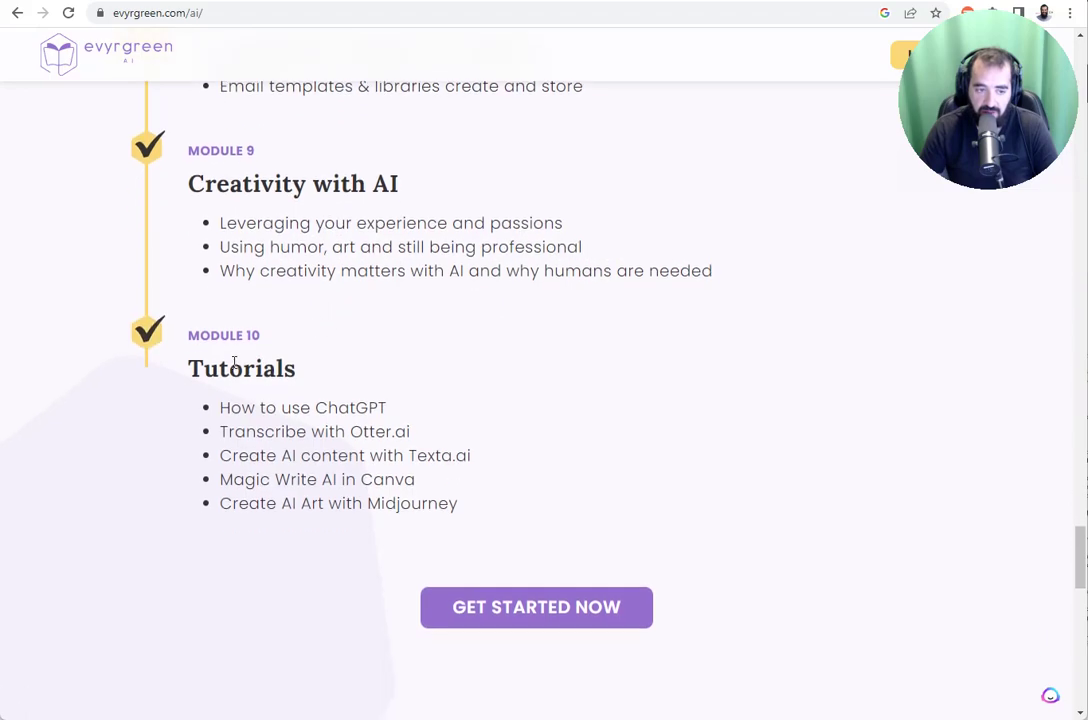
{"action": "scroll", "coordinate": [455, 384], "scroll_direction": "up", "scroll_amount": 20}
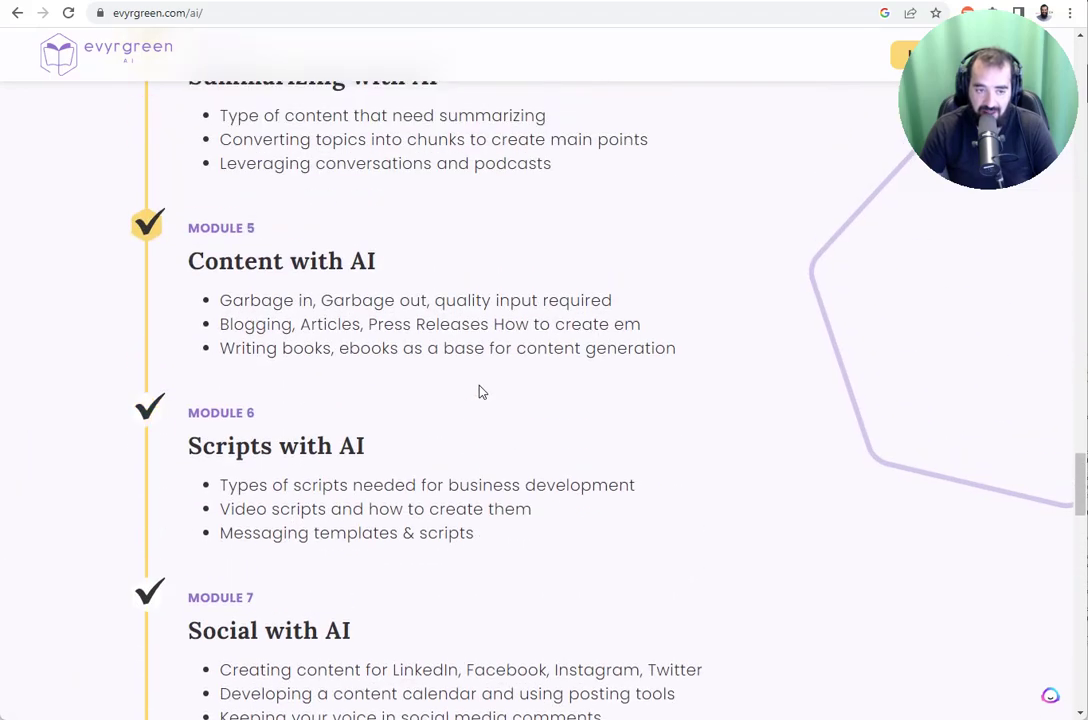
{"action": "scroll", "coordinate": [500, 365], "scroll_direction": "up", "scroll_amount": 12}
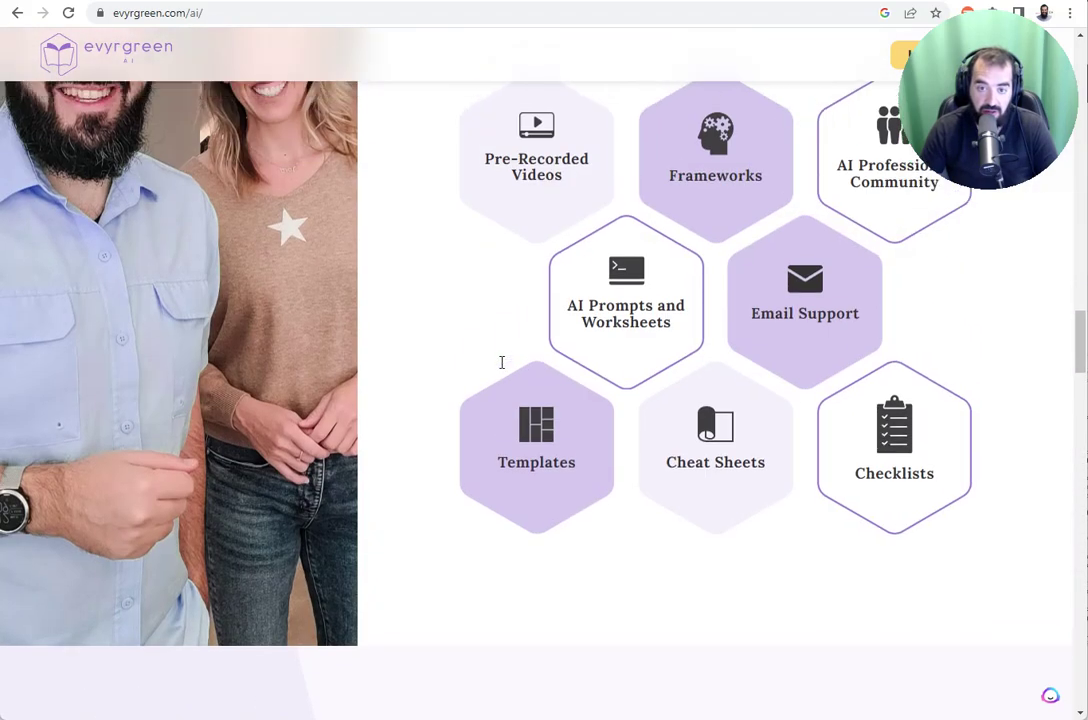
{"action": "scroll", "coordinate": [501, 362], "scroll_direction": "up", "scroll_amount": 4}
{"action": "scroll", "coordinate": [483, 372], "scroll_direction": "down", "scroll_amount": 4}
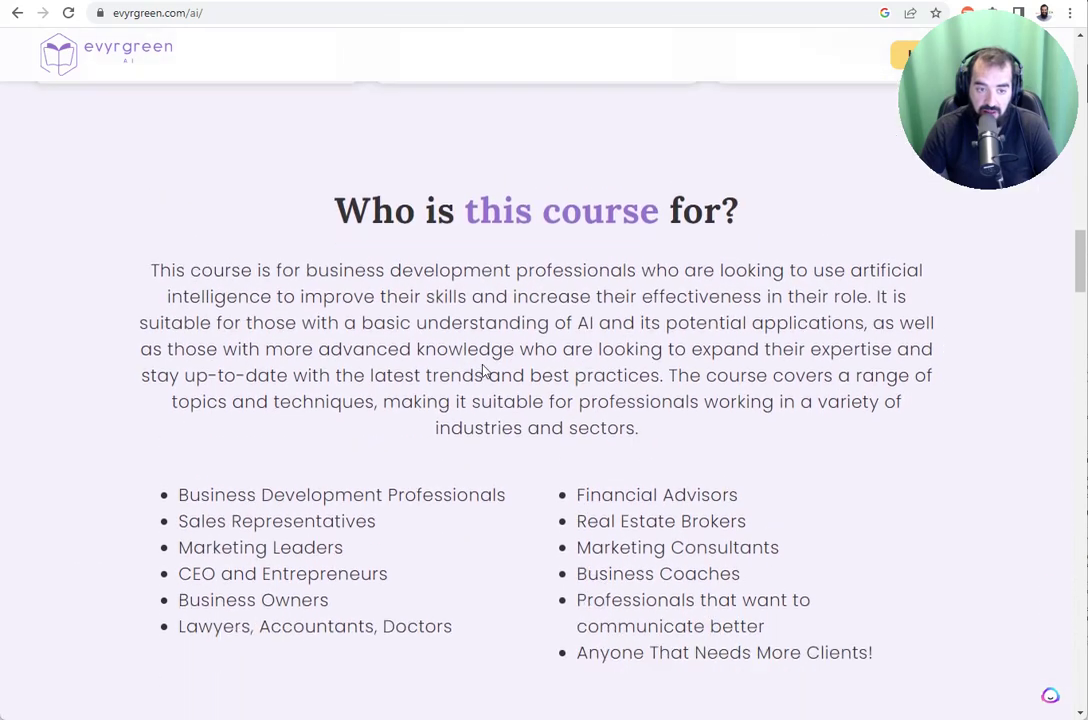